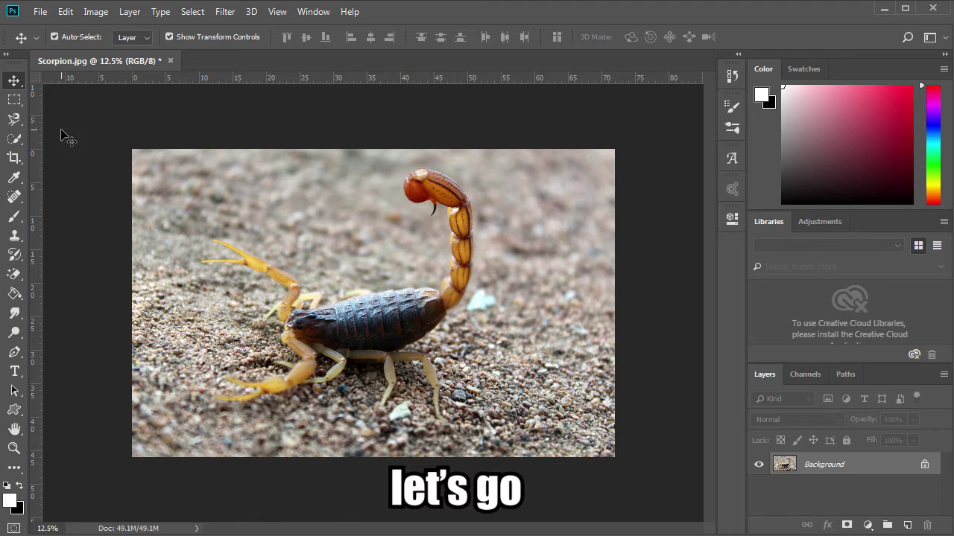
# Trace a Pen path around the scorpion's tail from the stinger tip down to the body.
pyautogui.click(14, 352)
pyautogui.scroll(1, 506, 250)
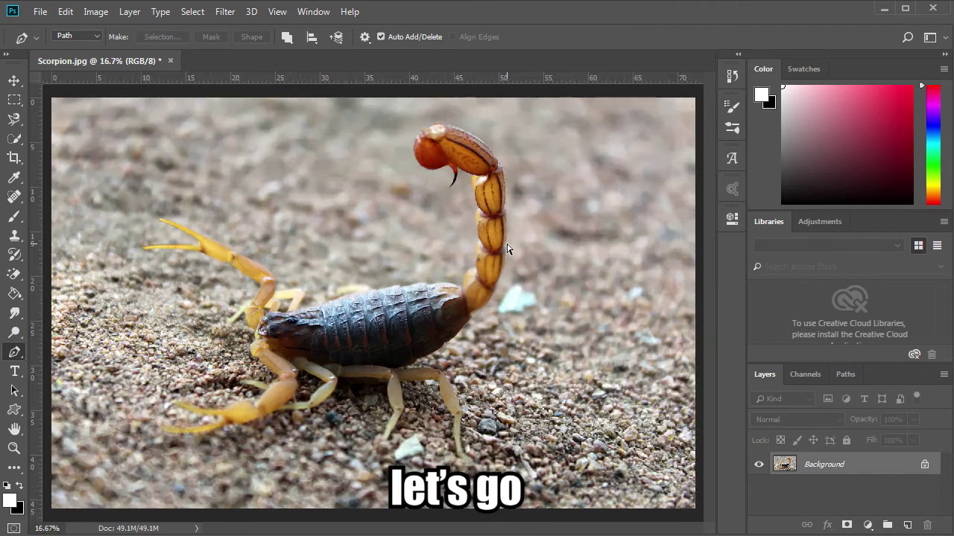
pyautogui.scroll(2, 507, 254)
pyautogui.scroll(1, 447, 291)
pyautogui.scroll(2, 519, 320)
pyautogui.scroll(2, 515, 316)
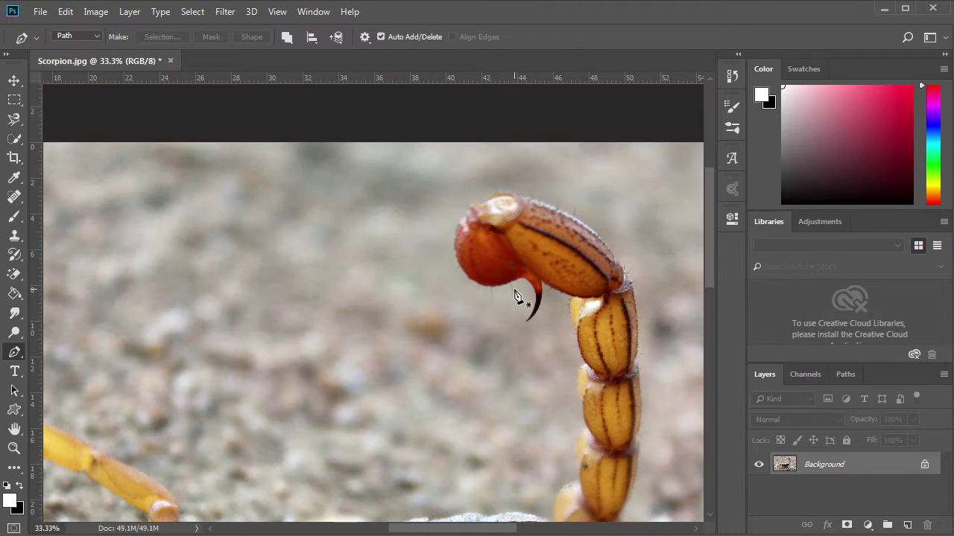
pyautogui.click(527, 326)
pyautogui.scroll(1, 528, 323)
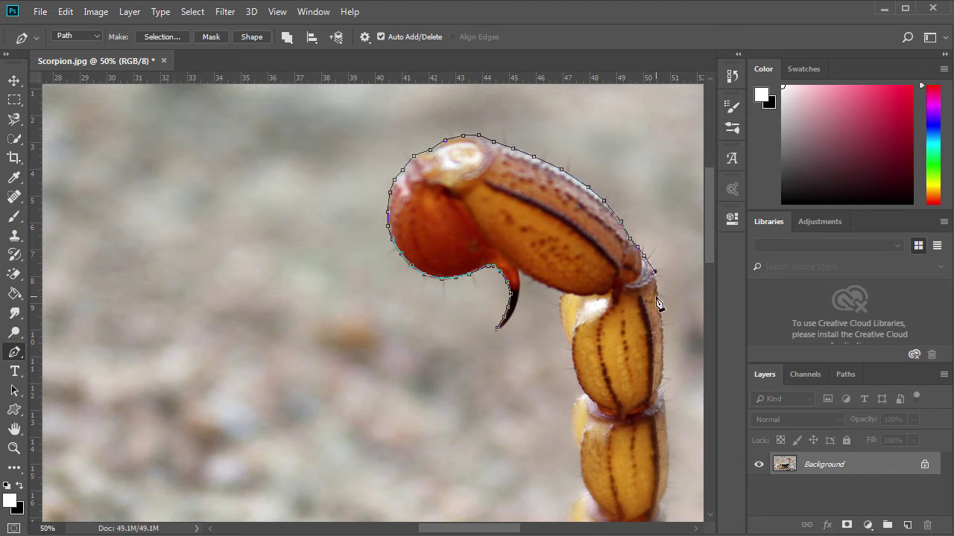
pyautogui.click(665, 412)
pyautogui.scroll(-1, 672, 397)
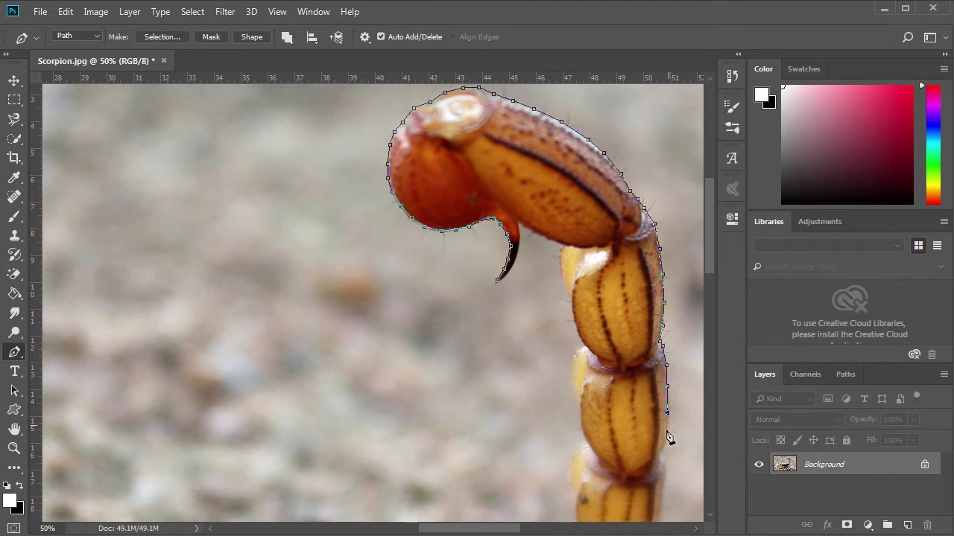
pyautogui.click(667, 421)
pyautogui.scroll(-1, 667, 426)
pyautogui.scroll(-1, 659, 462)
pyautogui.scroll(-1, 642, 466)
pyautogui.scroll(-1, 634, 455)
pyautogui.click(631, 414)
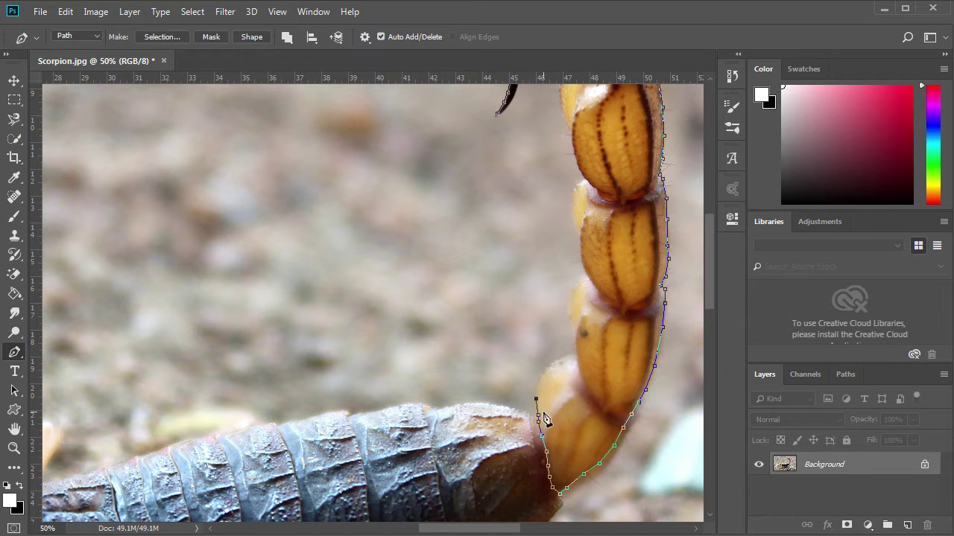
pyautogui.hotkey('ctrl', '+')
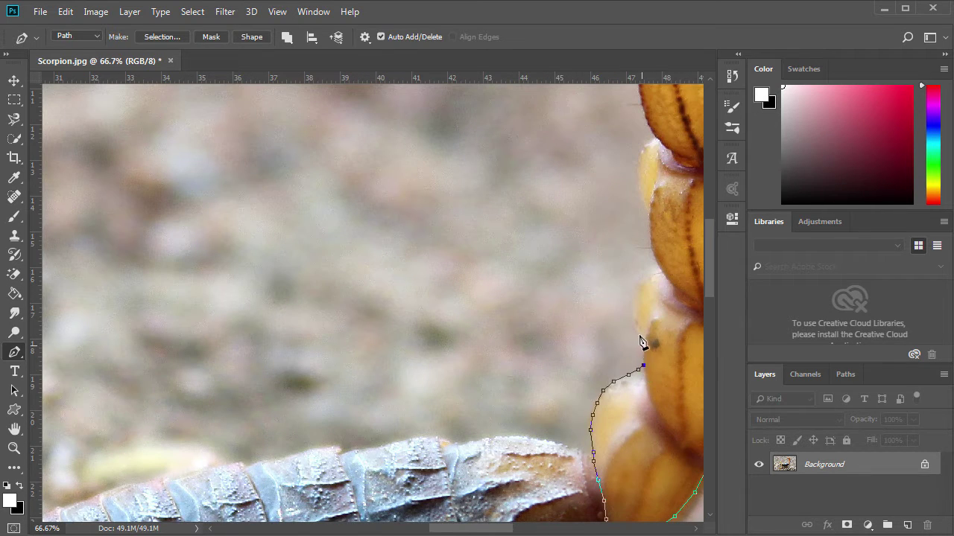
pyautogui.scroll(1, 650, 320)
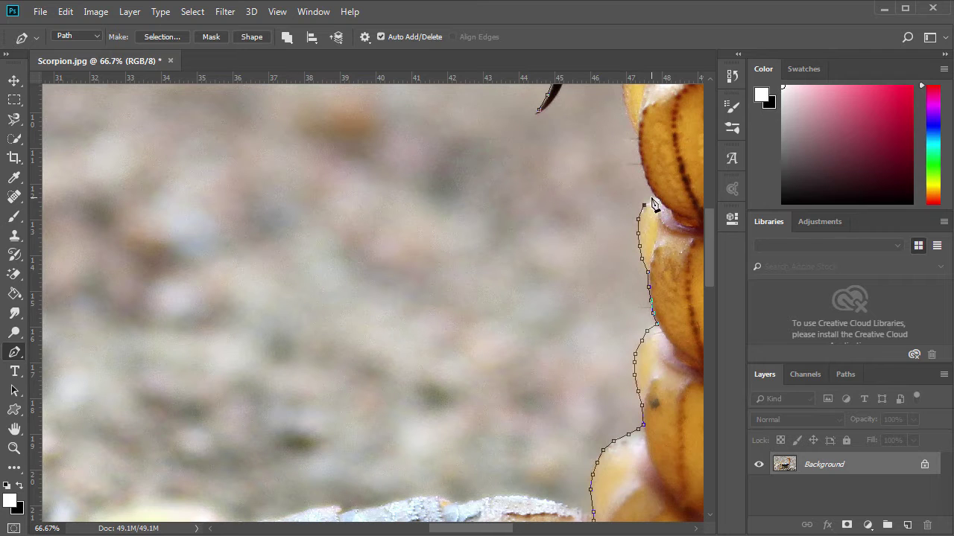
pyautogui.scroll(1, 641, 157)
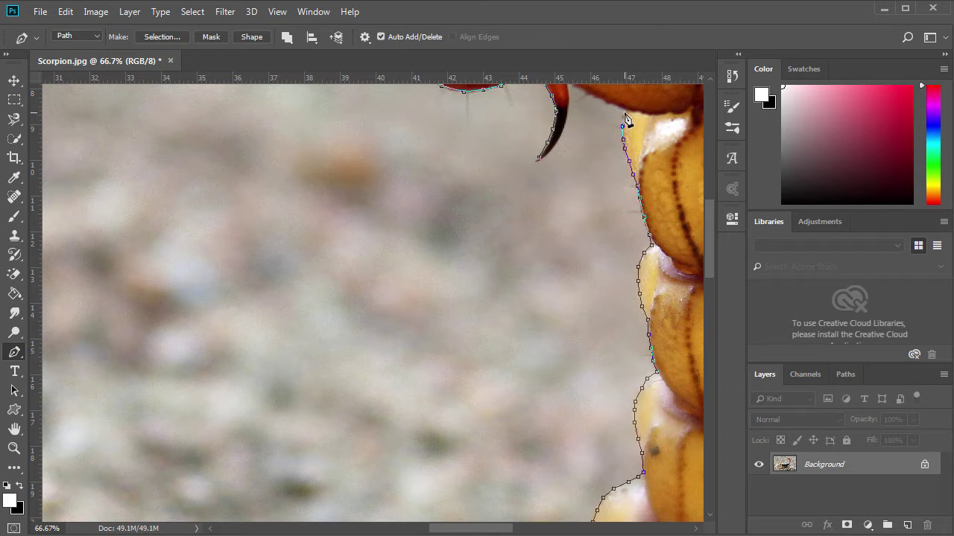
pyautogui.scroll(1, 626, 120)
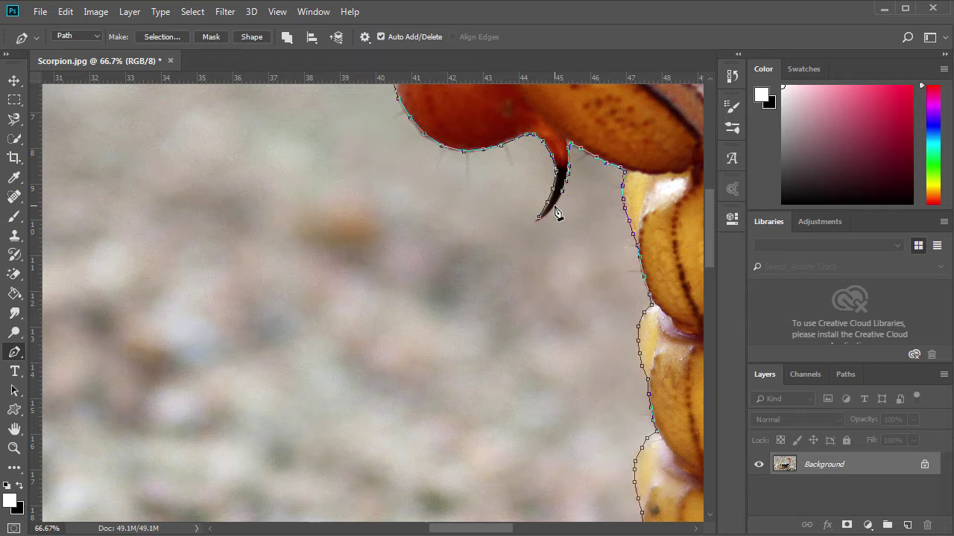
pyautogui.hotkey('ctrl', '-')
pyautogui.hotkey('ctrl', '-')
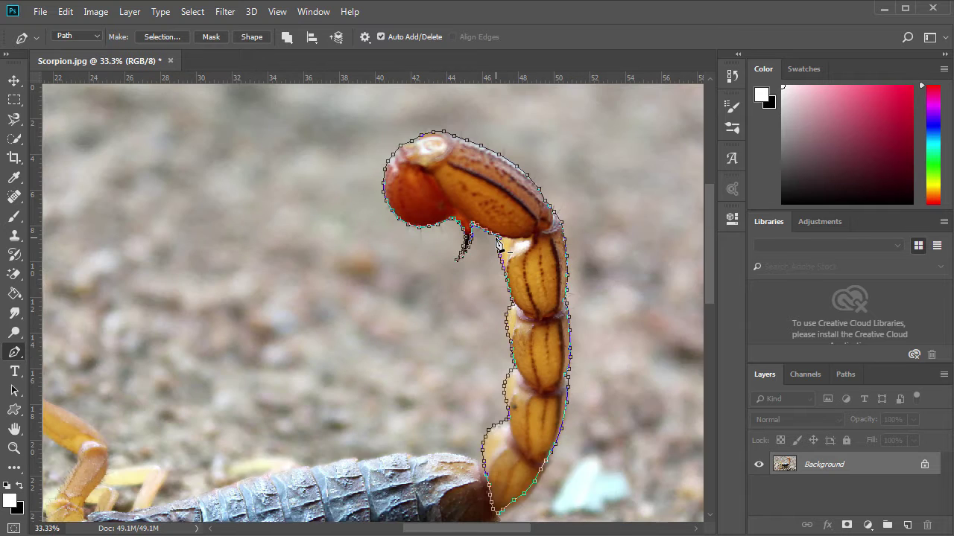
pyautogui.hotkey('ctrl', '-')
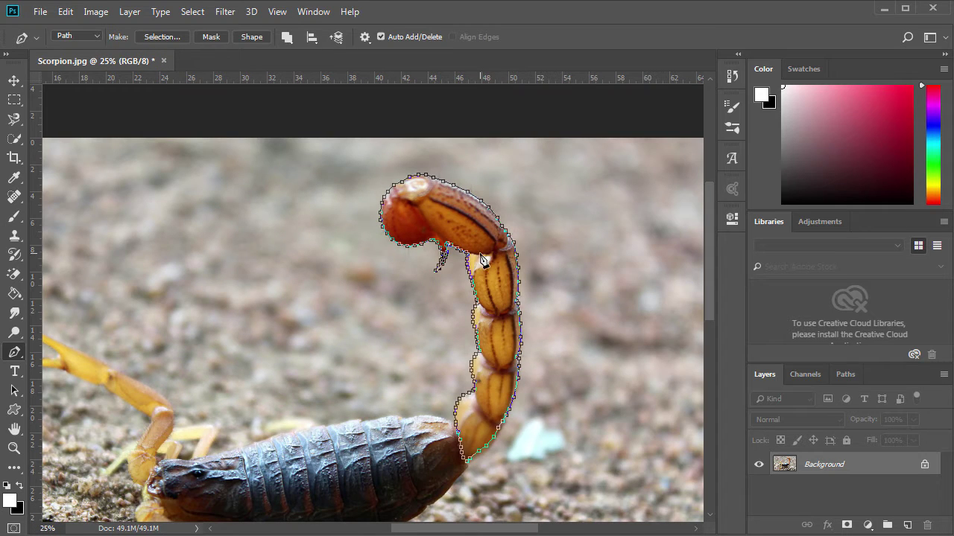
# Turn the path into a selection with Feather 0 and copy it to Layer 1.
pyautogui.rightClick(481, 259)
pyautogui.click(509, 316)
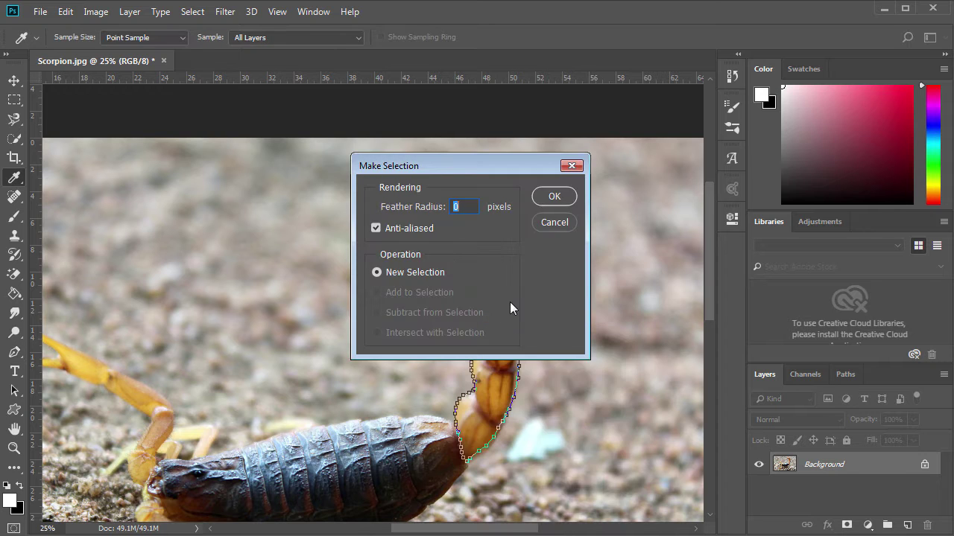
pyautogui.click(551, 196)
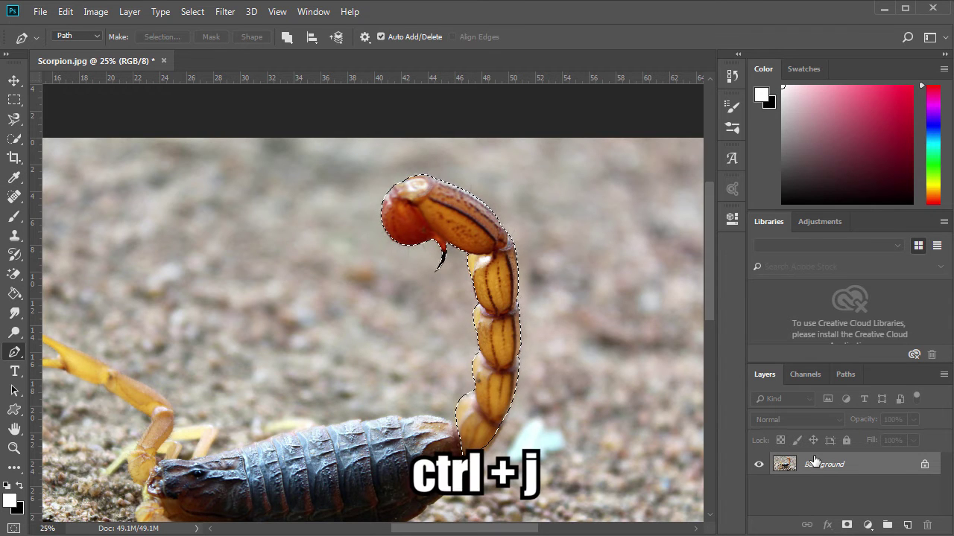
pyautogui.hotkey('ctrl', 'j')
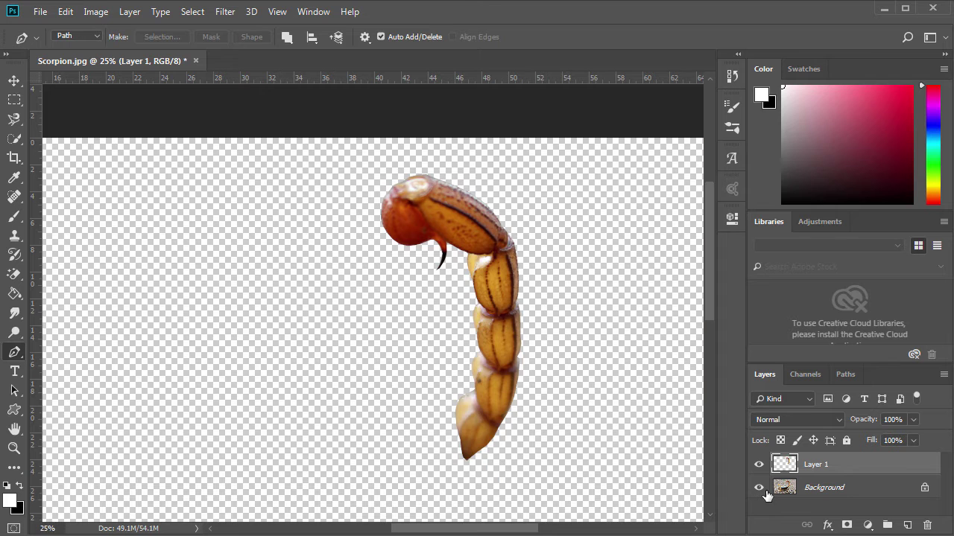
pyautogui.click(766, 492)
pyautogui.hotkey('ctrl', '-')
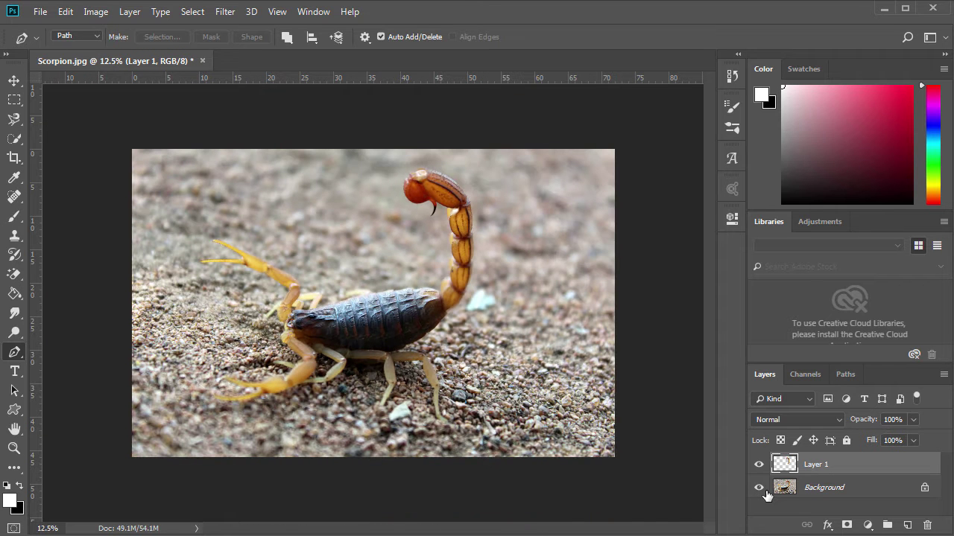
# Add a Color Lookup adjustment using NightFromDay.CUBE above Background.
pyautogui.click(816, 488)
pyautogui.click(867, 525)
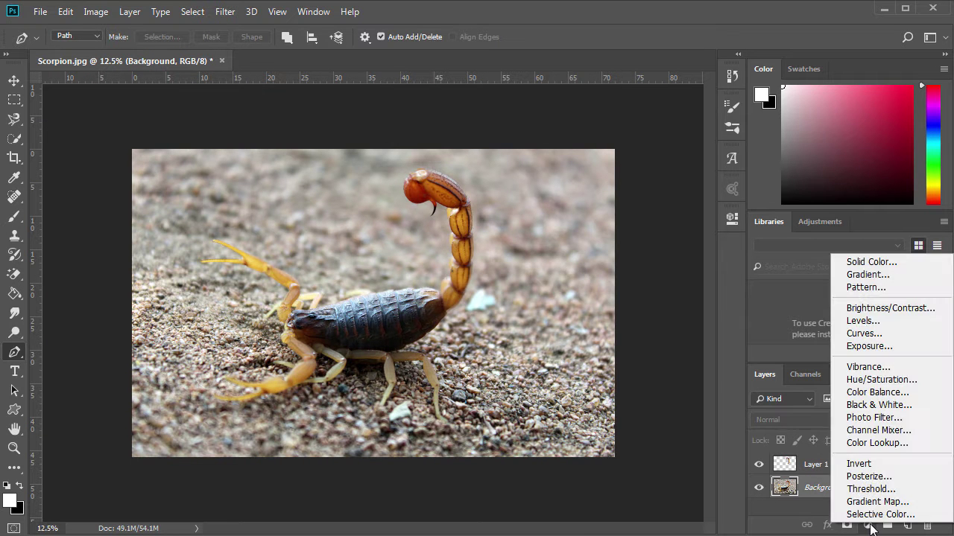
pyautogui.click(879, 444)
pyautogui.click(616, 257)
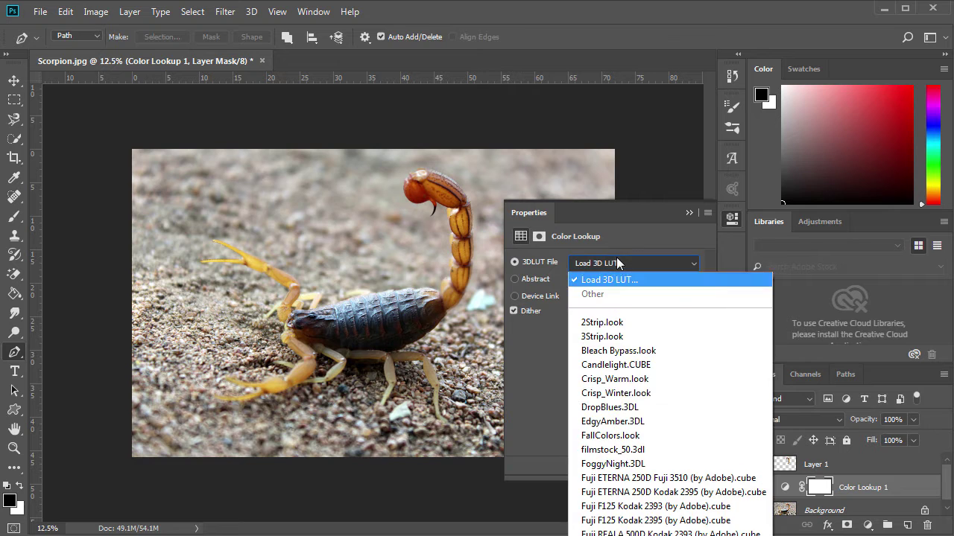
pyautogui.click(698, 423)
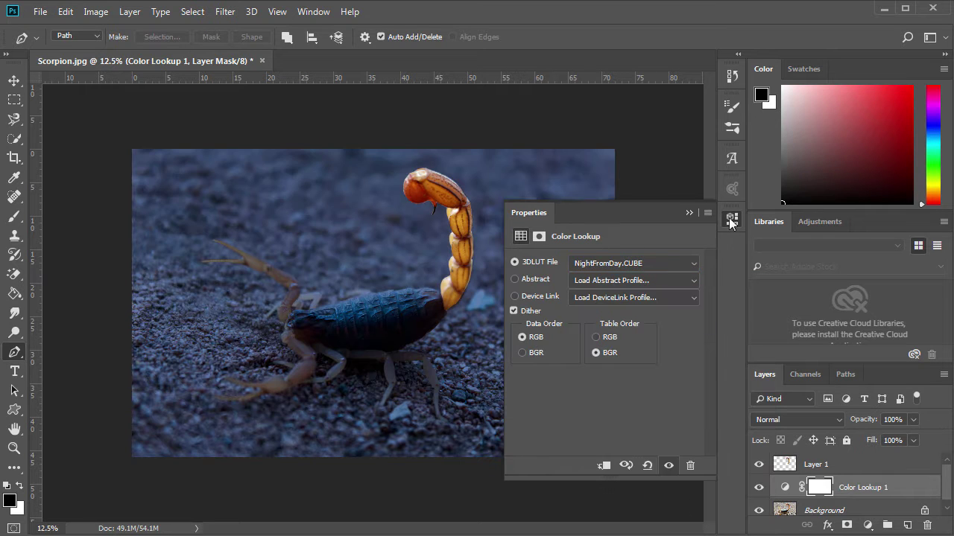
pyautogui.click(730, 218)
# Add a Brightness/Contrast adjustment at brightness -150 and clip both adjustments to Background.
pyautogui.click(820, 511)
pyautogui.click(867, 525)
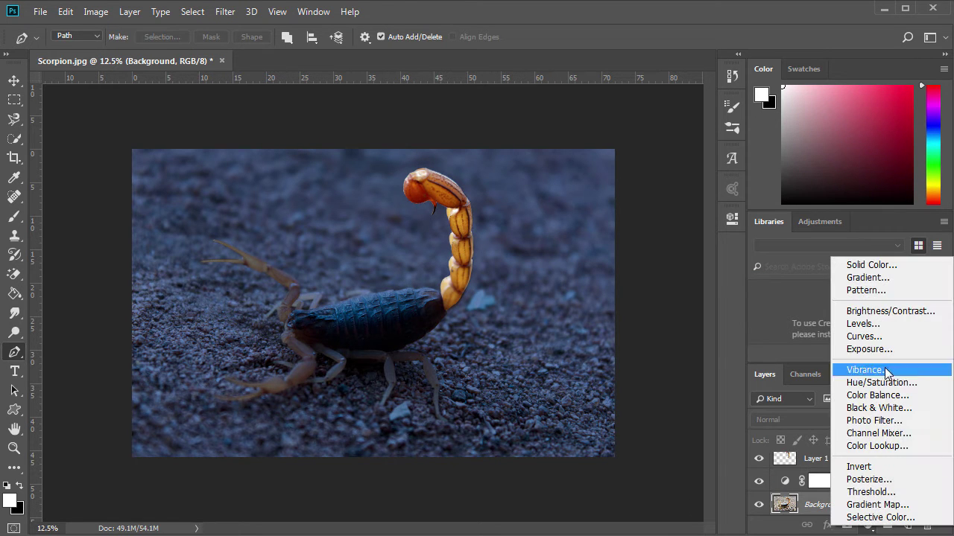
pyautogui.click(887, 312)
pyautogui.moveTo(595, 301); pyautogui.dragTo(514, 300)
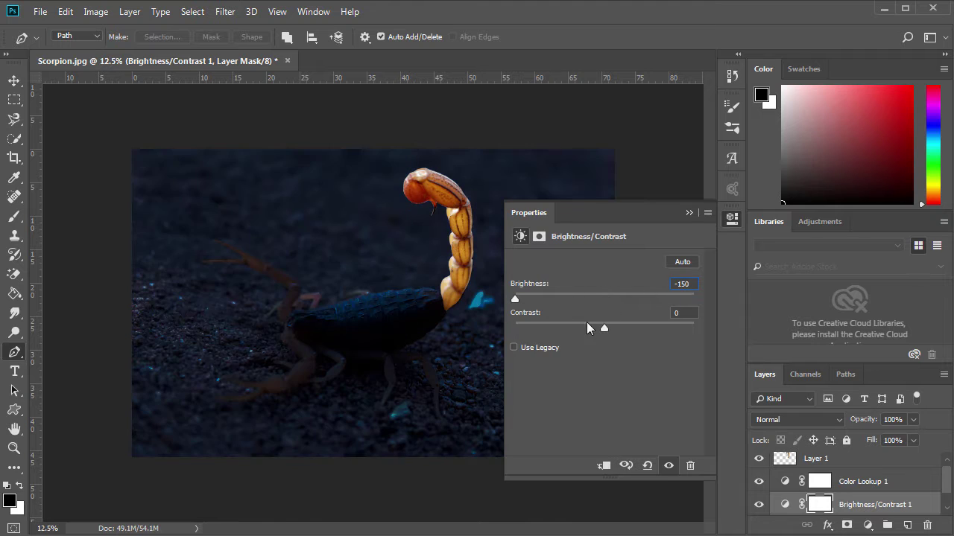
pyautogui.moveTo(605, 328); pyautogui.dragTo(711, 326)
pyautogui.click(736, 219)
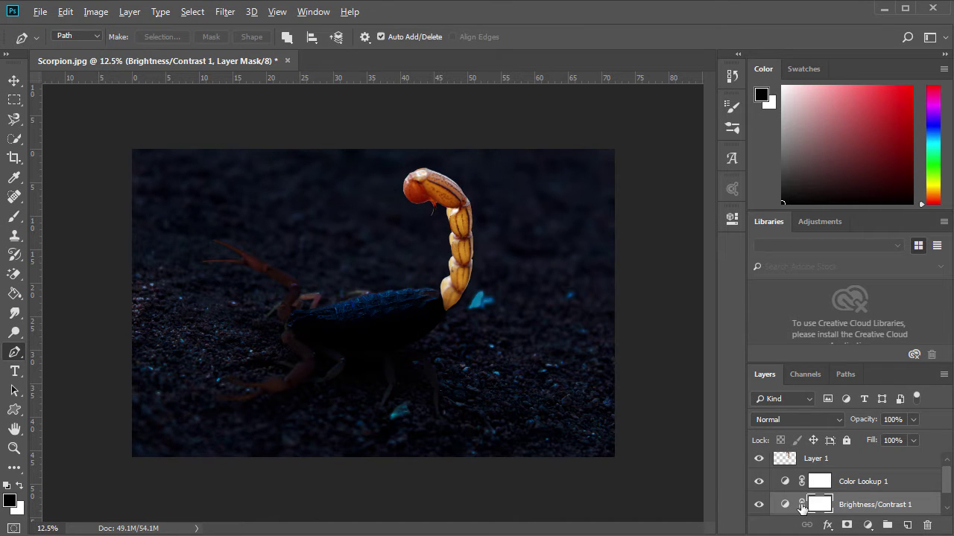
pyautogui.keyDown('alt'); pyautogui.click(797, 505); pyautogui.keyUp('alt')
pyautogui.keyDown('alt'); pyautogui.click(798, 483); pyautogui.keyUp('alt')
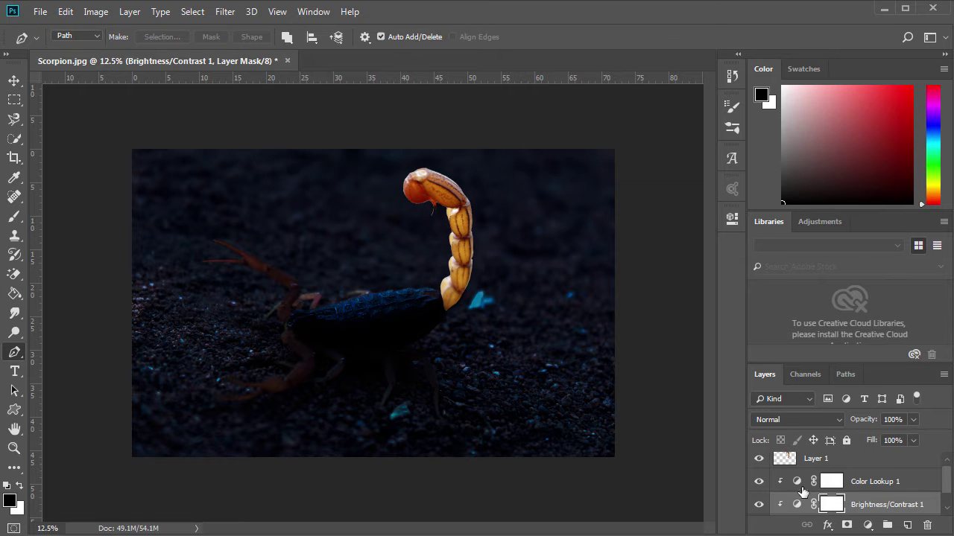
pyautogui.click(818, 463)
# Convert Layer 1 to a Smart Object, duplicate it, and set the copy to Linear Dodge (Add).
pyautogui.rightClick(817, 468)
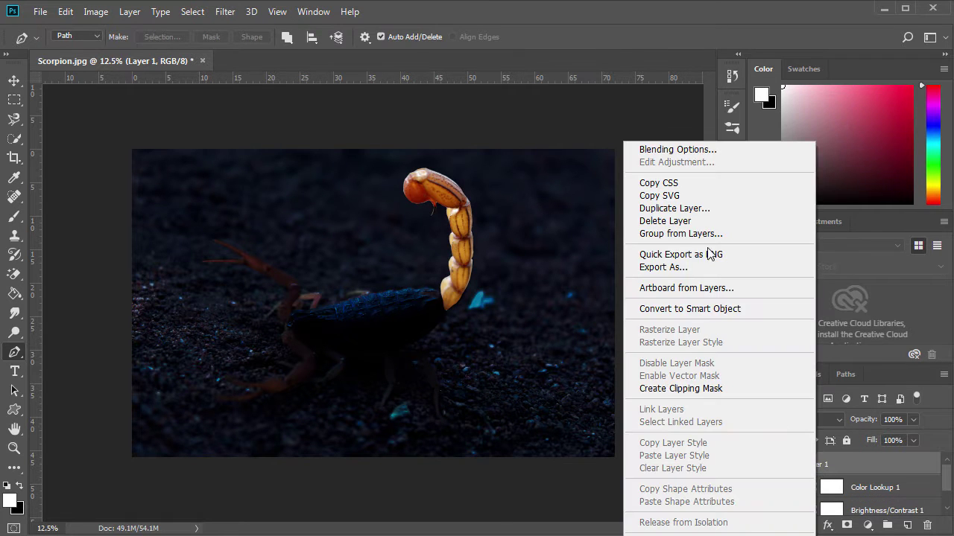
pyautogui.click(693, 309)
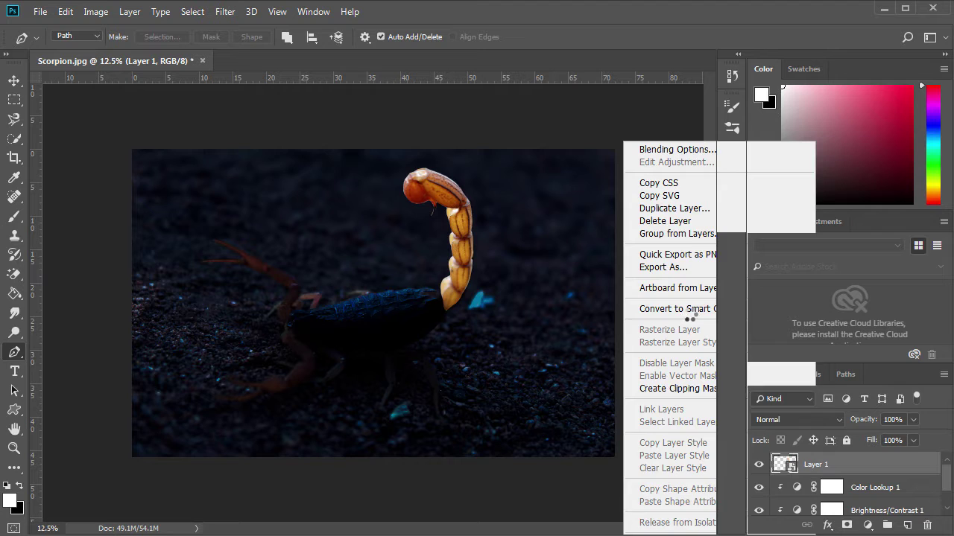
pyautogui.hotkey('ctrl', 'j')
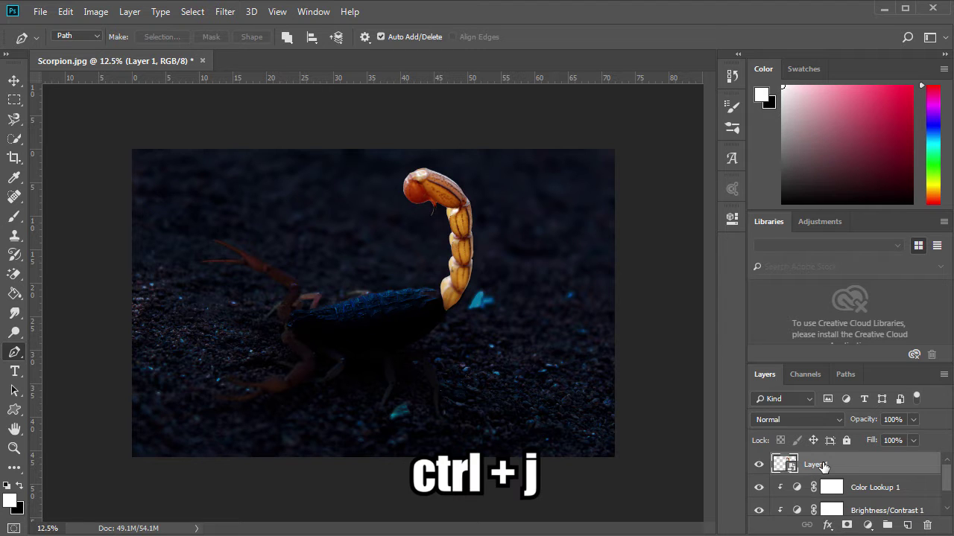
pyautogui.click(800, 421)
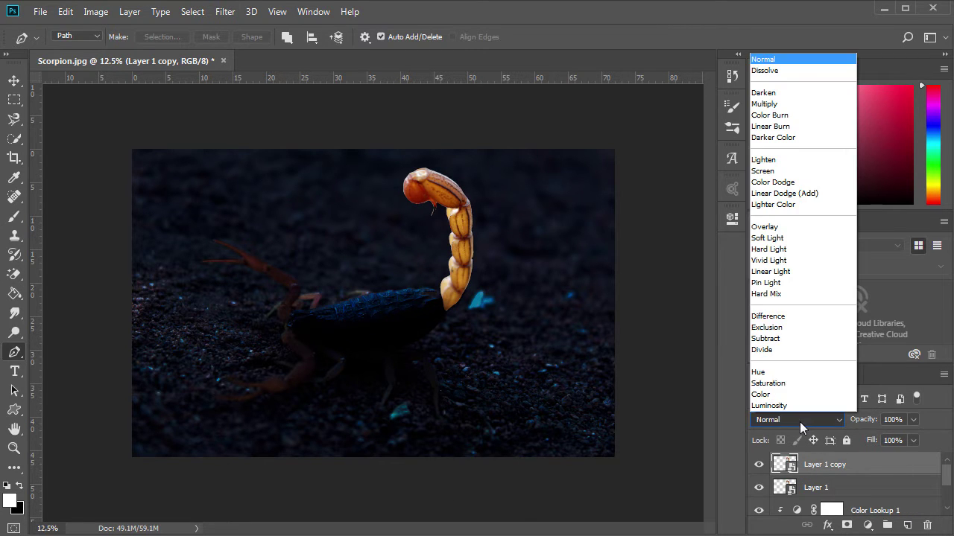
pyautogui.click(797, 195)
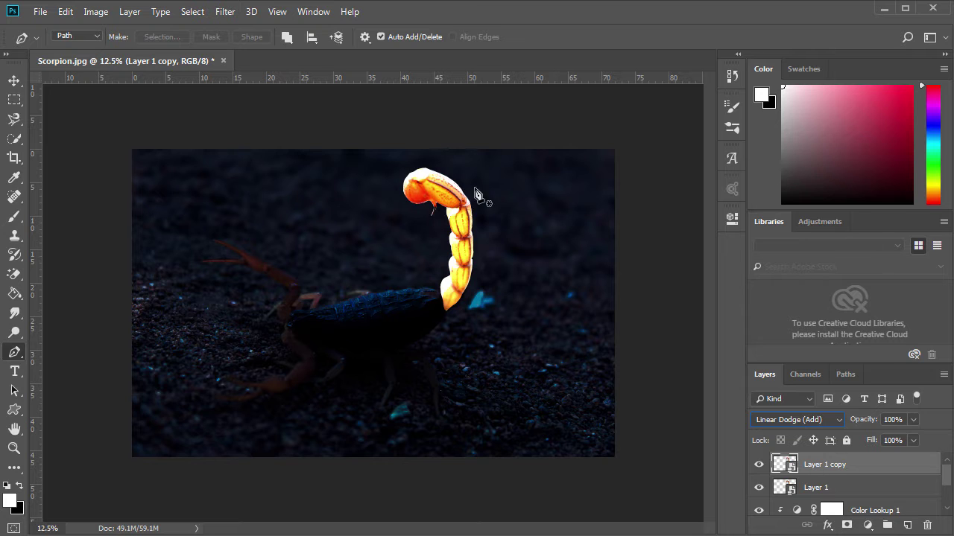
pyautogui.click(223, 13)
pyautogui.moveTo(233, 181)
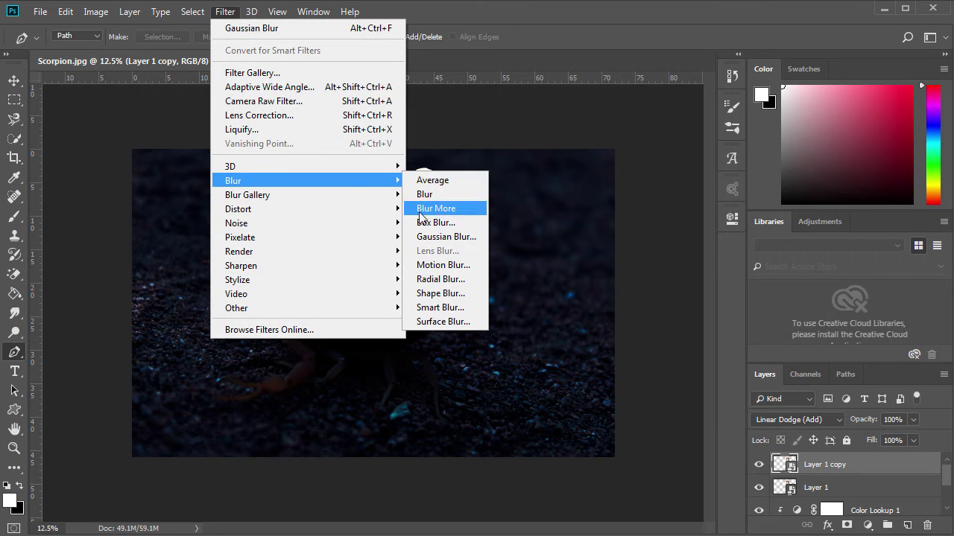
# Apply a 3-pixel Gaussian Blur to the tail copy layer.
pyautogui.click(426, 236)
pyautogui.write('3')
pyautogui.click(856, 263)
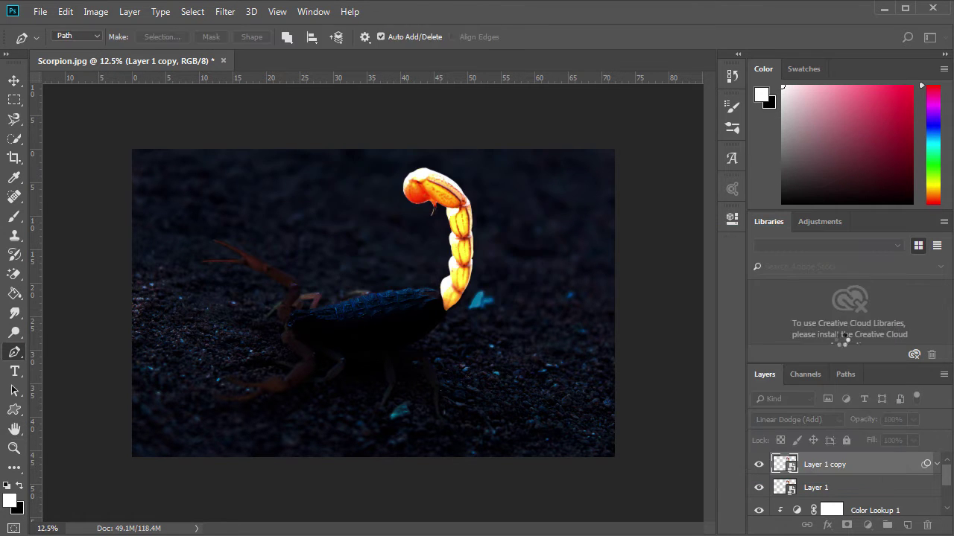
# Duplicate the blurred tail twice, widening each new copy's Gaussian Blur to 150 pixels.
pyautogui.hotkey('ctrl', 'j')
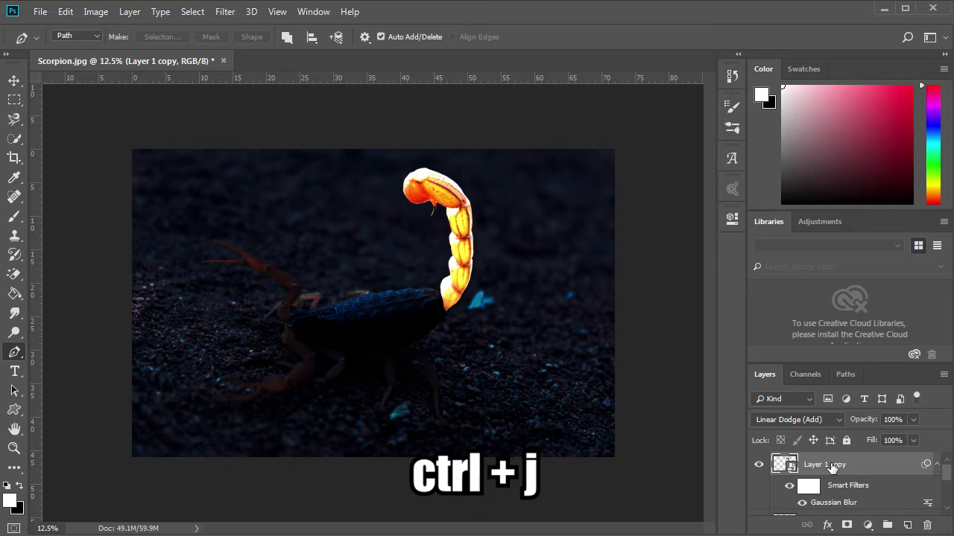
pyautogui.doubleClick(834, 503)
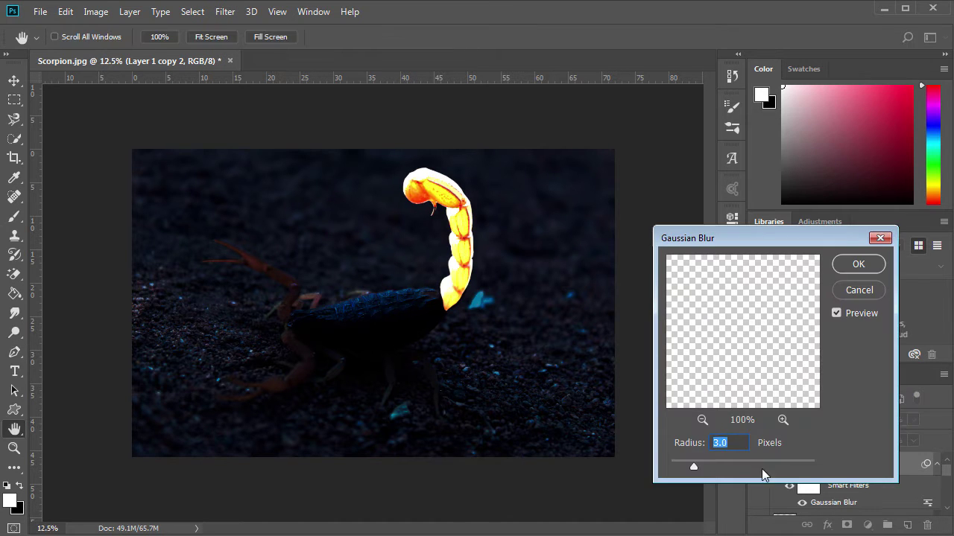
pyautogui.moveTo(764, 466); pyautogui.dragTo(775, 466)
pyautogui.click(864, 267)
pyautogui.press('p')
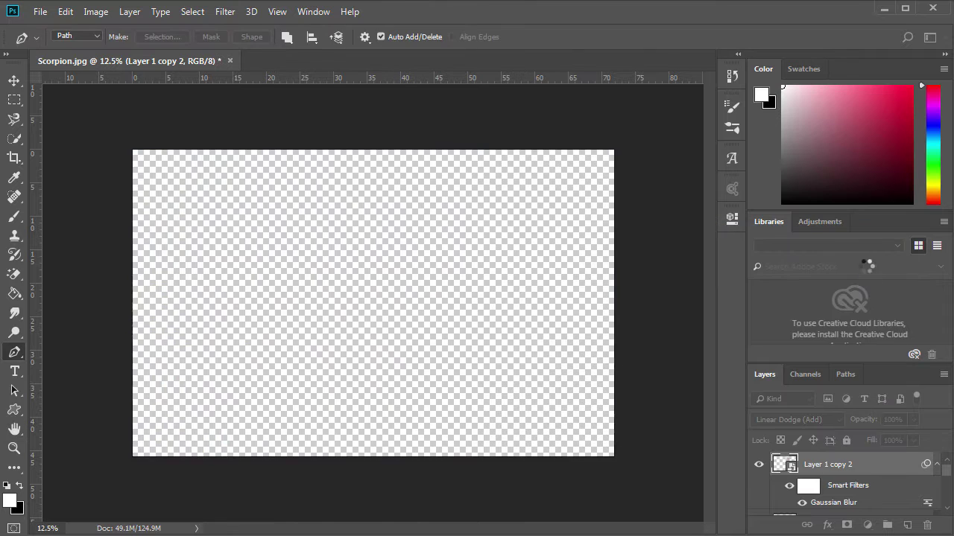
pyautogui.hotkey('ctrl', 'j')
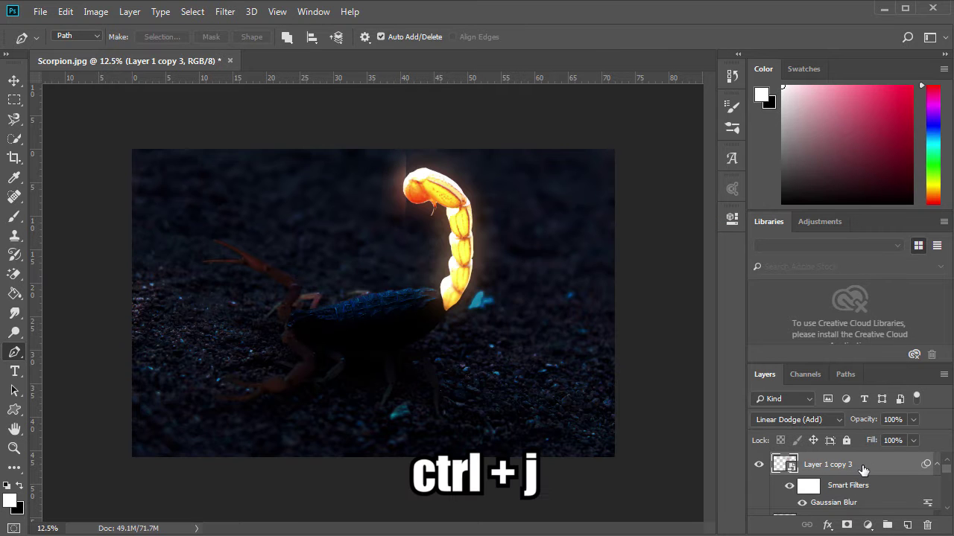
pyautogui.doubleClick(831, 505)
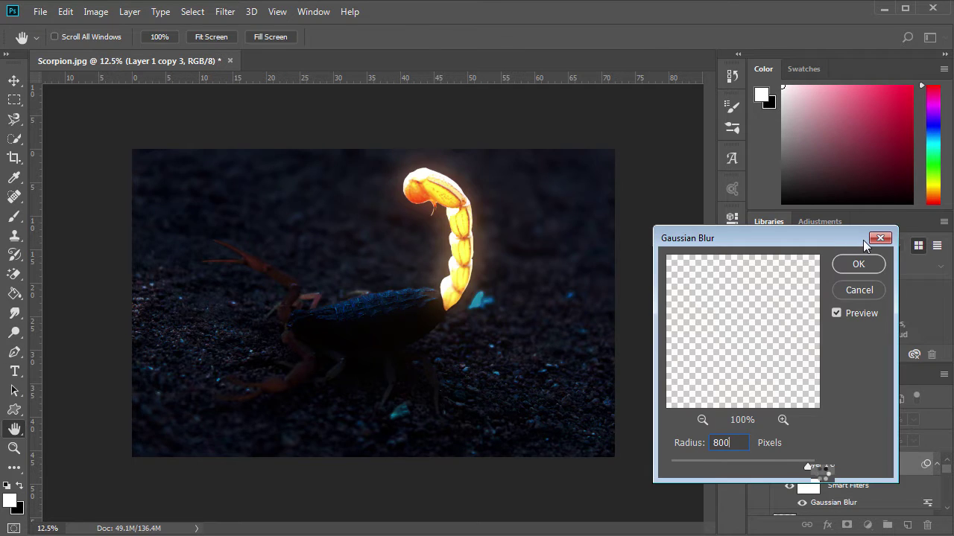
pyautogui.write('800')
pyautogui.click(858, 263)
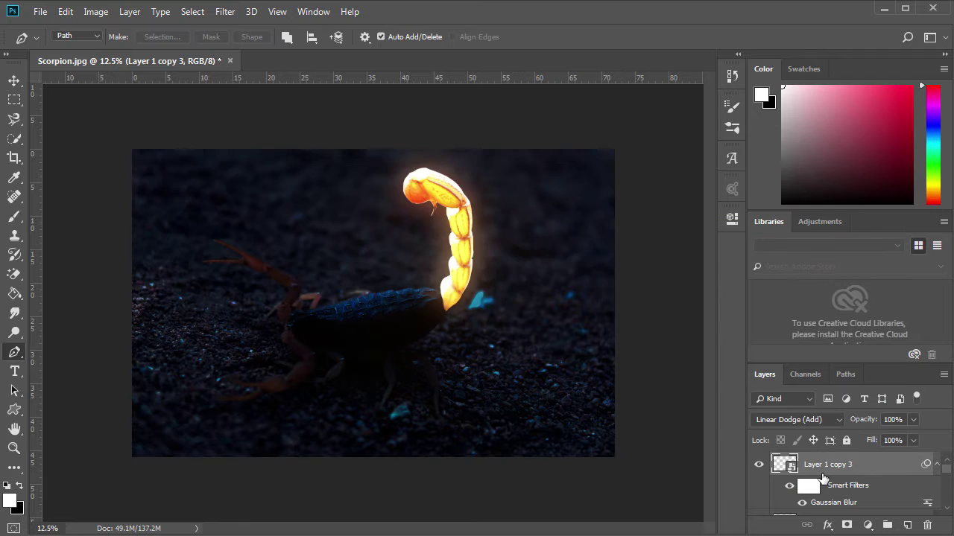
# Put the tail glow copies and Layer 1 into Group 1, then collapse the group.
pyautogui.scroll(-2, 823, 488)
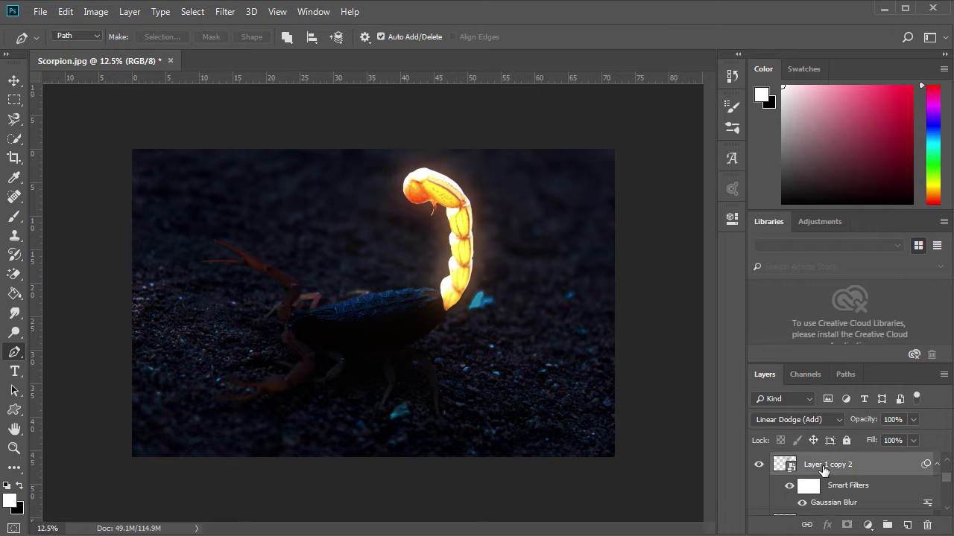
pyautogui.scroll(-1, 826, 485)
pyautogui.moveTo(826, 468); pyautogui.dragTo(886, 526)
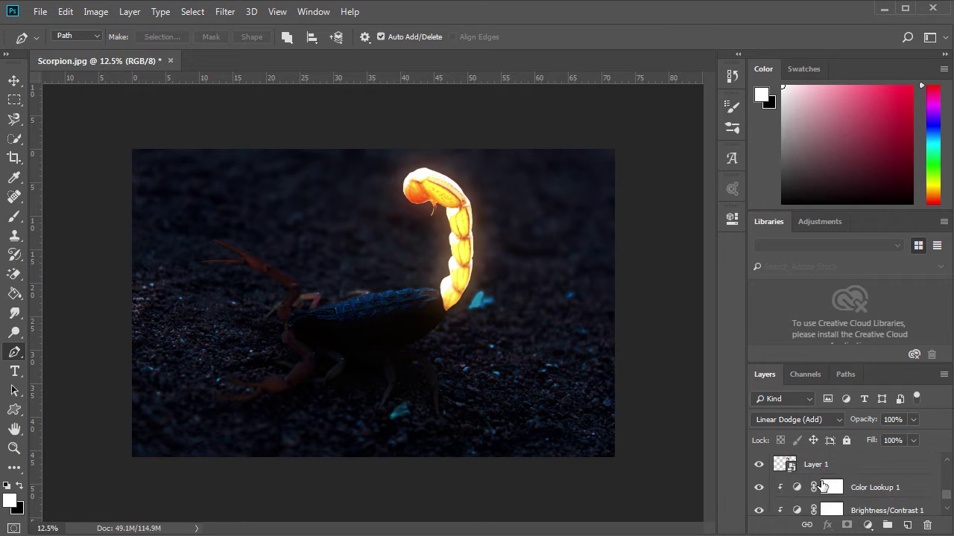
pyautogui.click(759, 462)
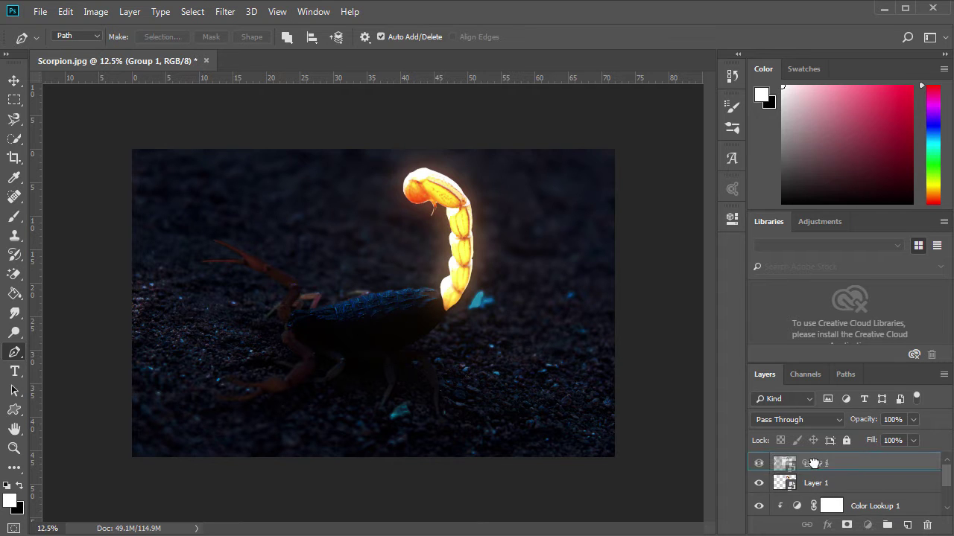
pyautogui.moveTo(821, 484); pyautogui.dragTo(812, 463)
pyautogui.click(775, 462)
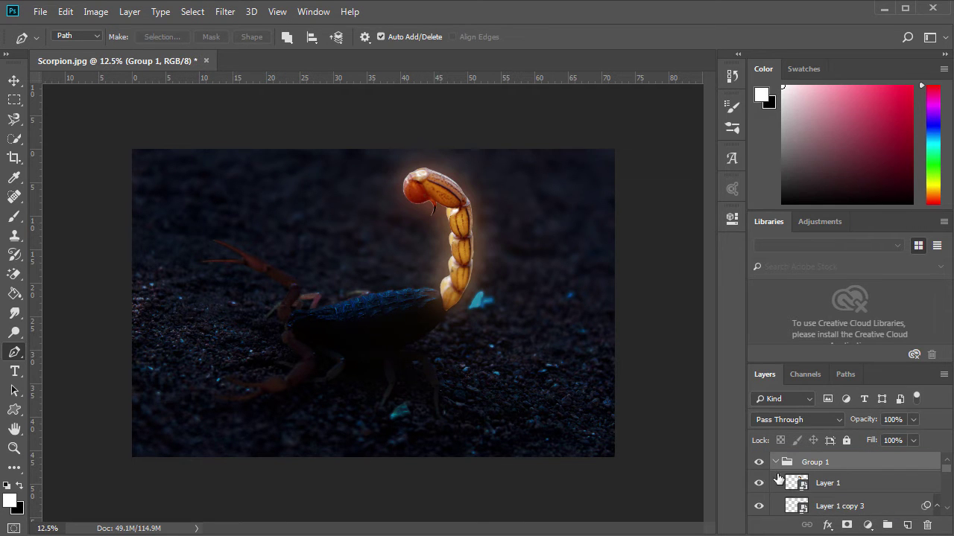
pyautogui.click(774, 463)
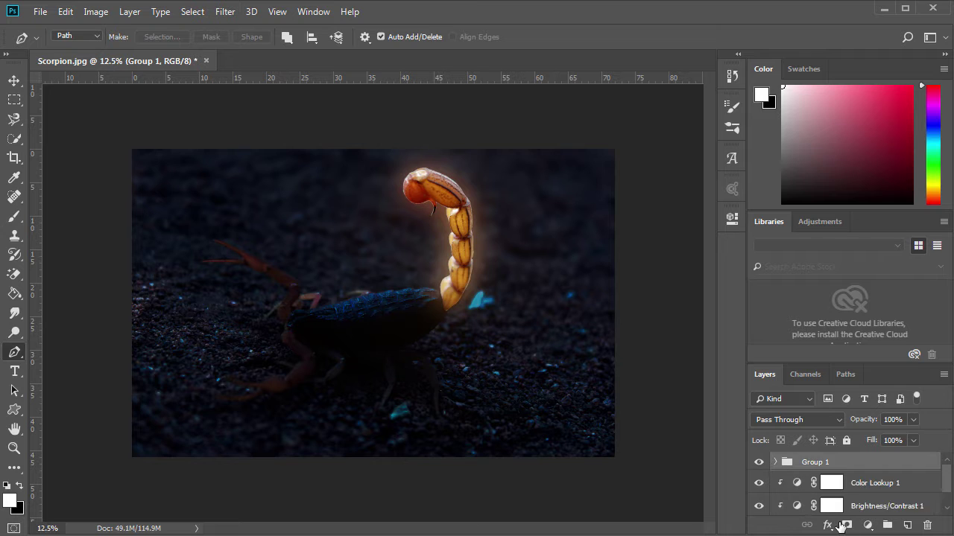
# Add a colorized Hue/Saturation adjustment clipped to Group 1 with Hue 183 and Saturation 100.
pyautogui.click(868, 525)
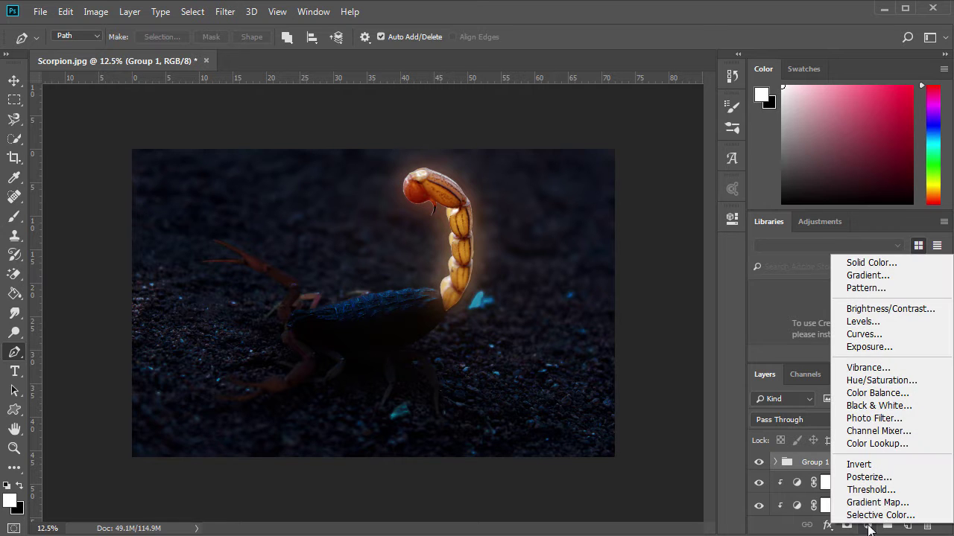
pyautogui.click(875, 381)
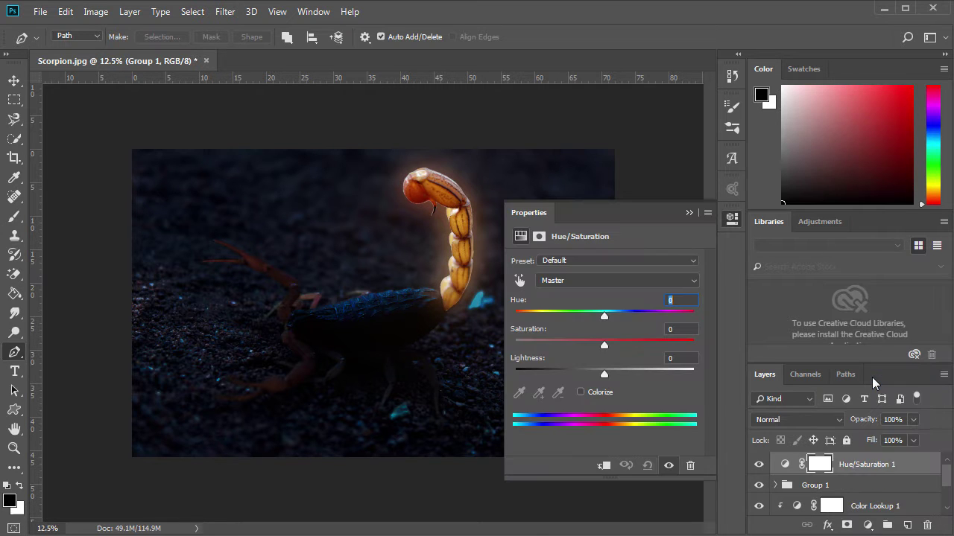
pyautogui.click(581, 392)
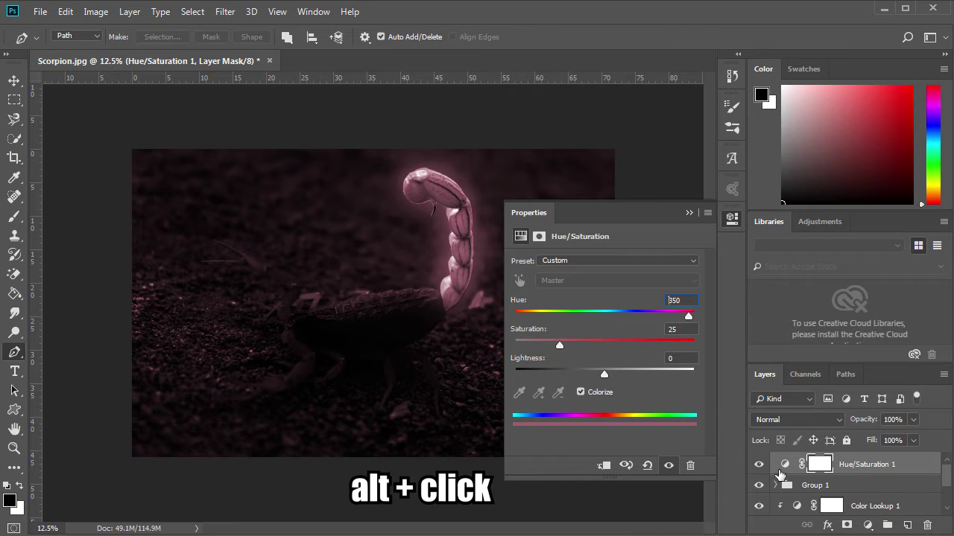
pyautogui.keyDown('alt'); pyautogui.click(780, 472); pyautogui.keyUp('alt')
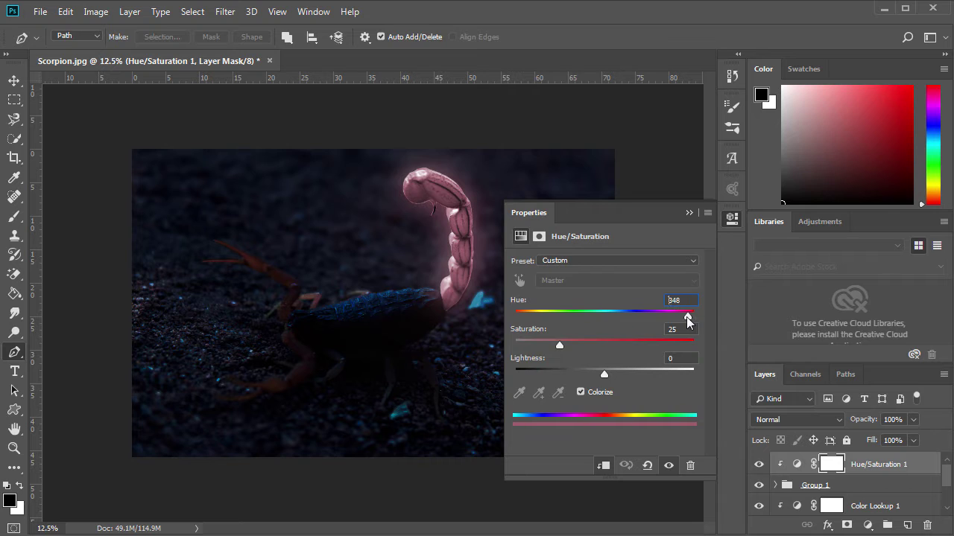
pyautogui.moveTo(687, 320)
pyautogui.mouseDown()
pyautogui.moveTo(607, 328)
pyautogui.moveTo(748, 348)
pyautogui.mouseUp()
pyautogui.moveTo(607, 317); pyautogui.dragTo(608, 320)
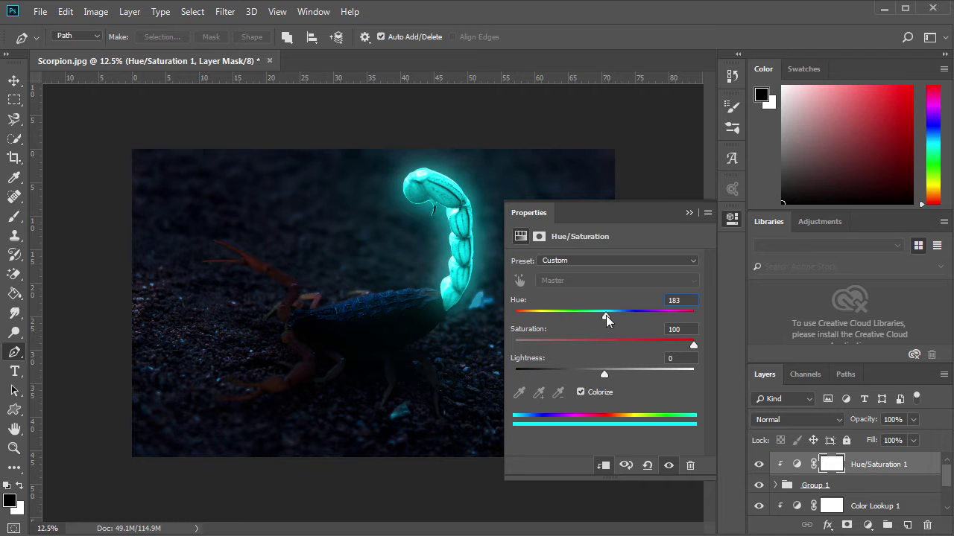
pyautogui.click(730, 221)
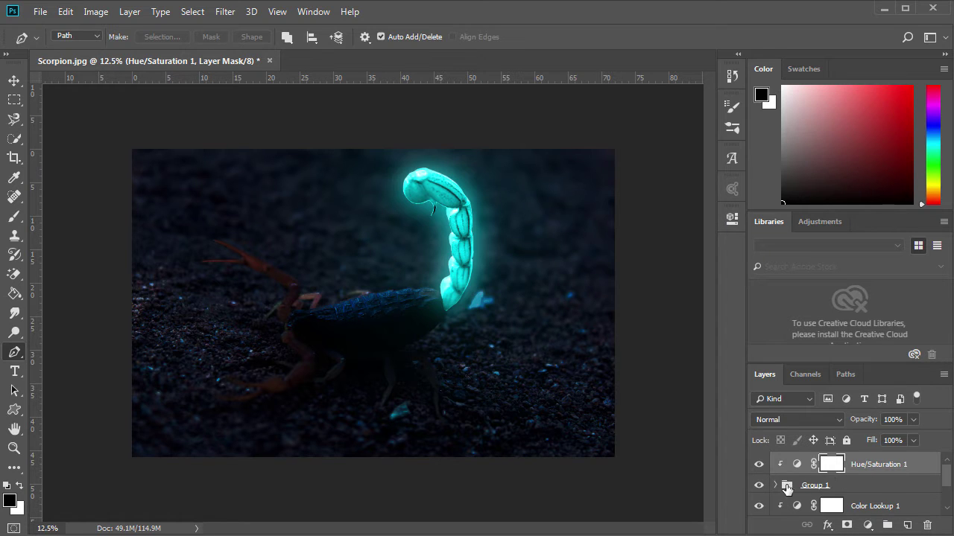
pyautogui.scroll(-2, 787, 488)
# On the Brightness/Contrast 1 mask, paint with an enlarged brush over the scorpion's back.
pyautogui.click(836, 486)
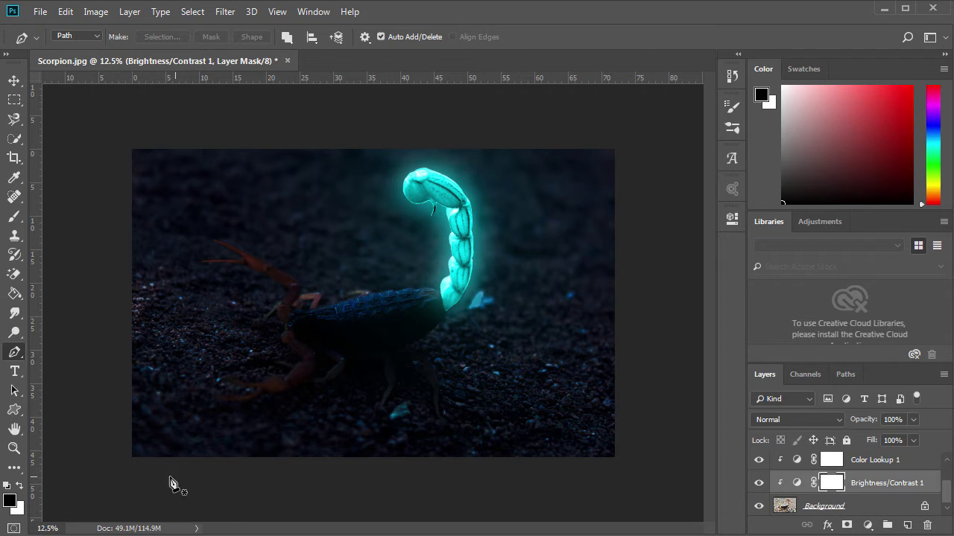
pyautogui.click(14, 216)
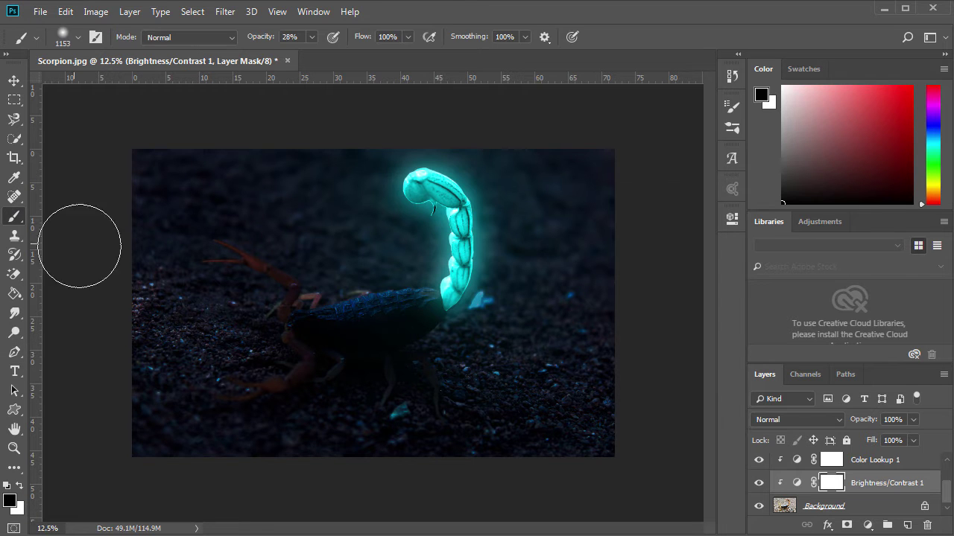
pyautogui.scroll(1, 399, 330)
pyautogui.scroll(1, 399, 330)
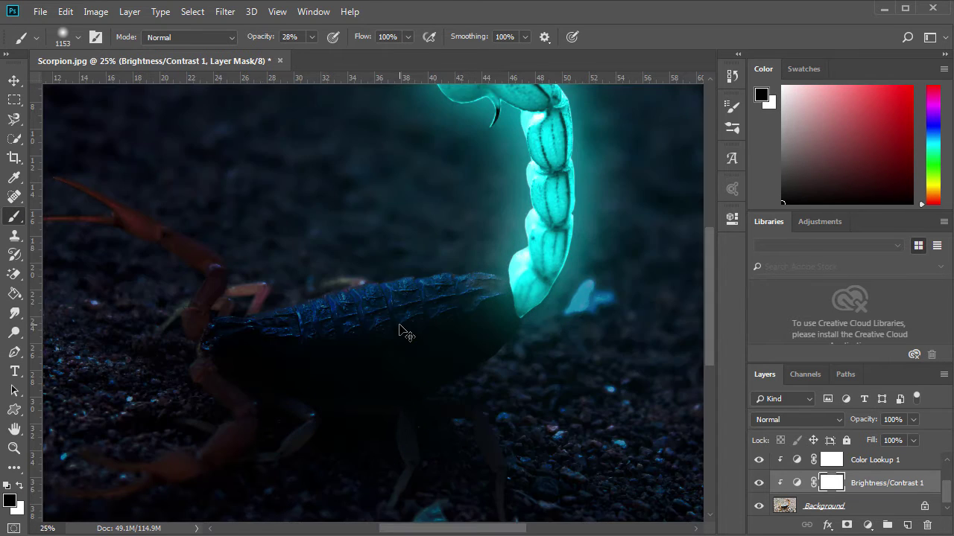
pyautogui.scroll(1, 399, 330)
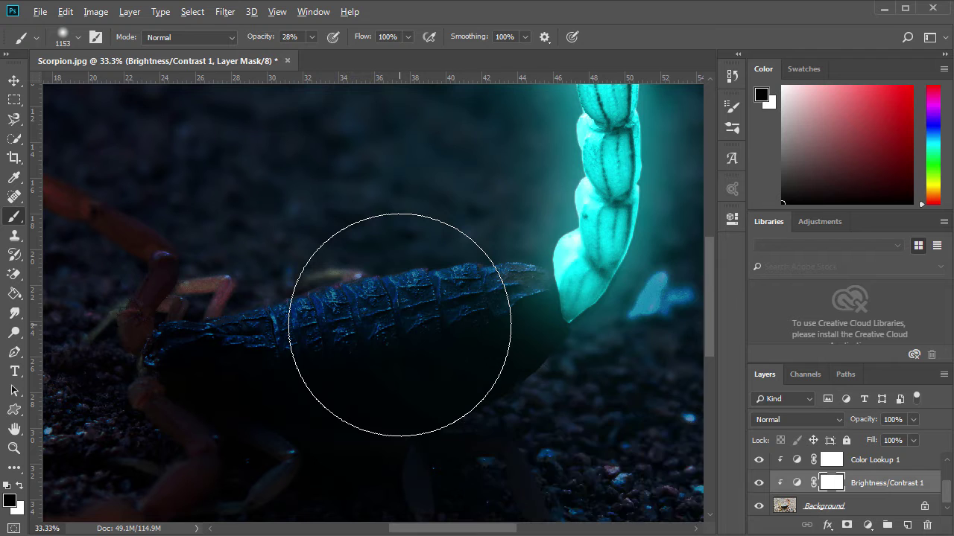
pyautogui.moveTo(399, 325)
pyautogui.mouseDown()
pyautogui.moveTo(349, 342)
pyautogui.moveTo(306, 342)
pyautogui.mouseUp()
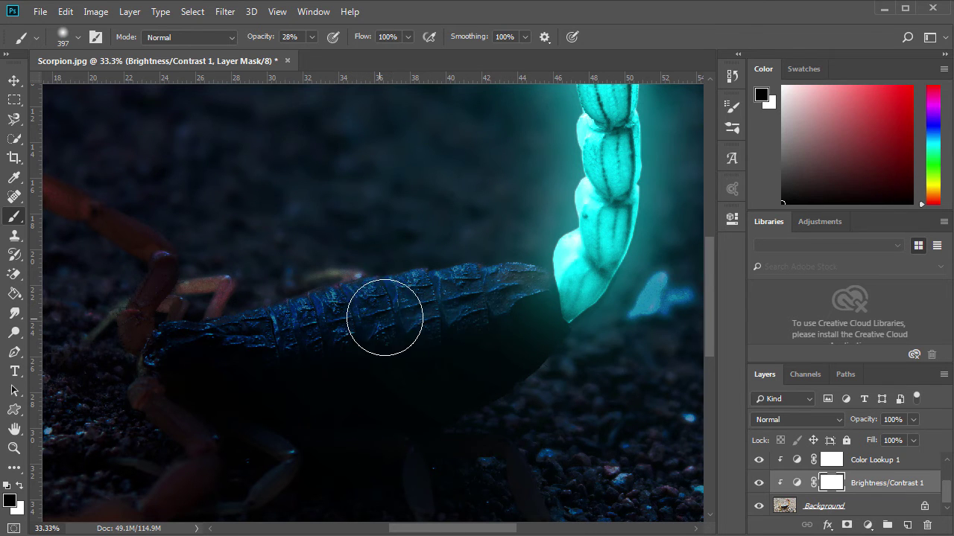
pyautogui.moveTo(382, 324)
pyautogui.mouseDown()
pyautogui.moveTo(460, 329)
pyautogui.moveTo(432, 349)
pyautogui.moveTo(313, 372)
pyautogui.moveTo(293, 347)
pyautogui.moveTo(410, 320)
pyautogui.mouseUp()
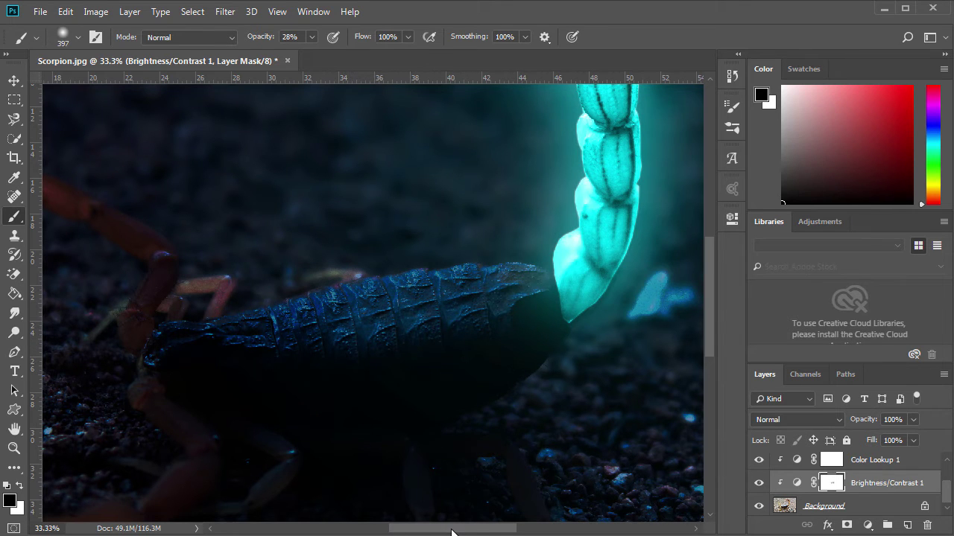
pyautogui.moveTo(452, 529); pyautogui.dragTo(536, 529)
# Set brush opacity to 43% and lighten the ground right of the tail.
pyautogui.click(298, 37)
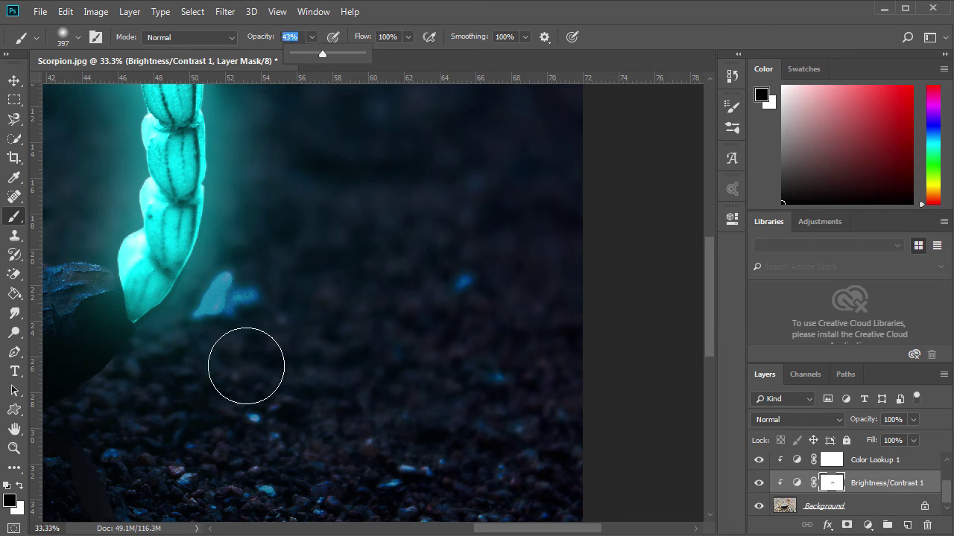
pyautogui.click(246, 366)
pyautogui.moveTo(251, 463)
pyautogui.mouseDown()
pyautogui.moveTo(433, 415)
pyautogui.moveTo(451, 436)
pyautogui.moveTo(303, 432)
pyautogui.moveTo(248, 387)
pyautogui.moveTo(207, 394)
pyautogui.moveTo(213, 419)
pyautogui.moveTo(308, 428)
pyautogui.moveTo(317, 398)
pyautogui.moveTo(365, 405)
pyautogui.moveTo(390, 438)
pyautogui.mouseUp()
pyautogui.hotkey('ctrl', '-')
# Paint the Color Lookup 1 mask to remove the night grade from the scorpion's body.
pyautogui.click(830, 462)
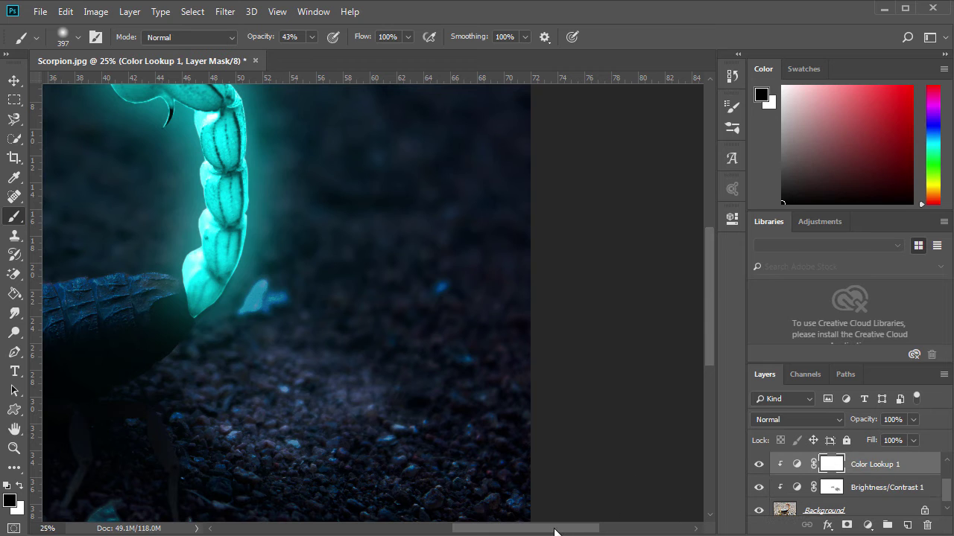
pyautogui.moveTo(554, 531); pyautogui.dragTo(508, 531)
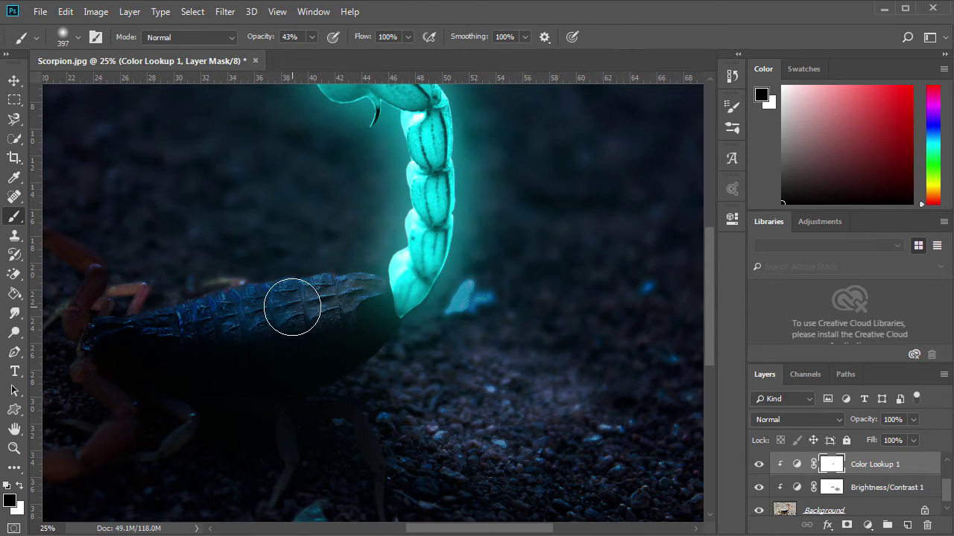
pyautogui.moveTo(292, 307)
pyautogui.mouseDown()
pyautogui.moveTo(245, 311)
pyautogui.moveTo(291, 330)
pyautogui.moveTo(286, 315)
pyautogui.moveTo(220, 352)
pyautogui.moveTo(291, 335)
pyautogui.moveTo(345, 351)
pyautogui.moveTo(340, 341)
pyautogui.moveTo(298, 362)
pyautogui.moveTo(309, 340)
pyautogui.moveTo(239, 379)
pyautogui.moveTo(219, 377)
pyautogui.mouseUp()
# Paint the Brightness/Contrast 1 mask to brighten the scorpion's legs and underside.
pyautogui.click(831, 487)
pyautogui.scroll(-2, 283, 404)
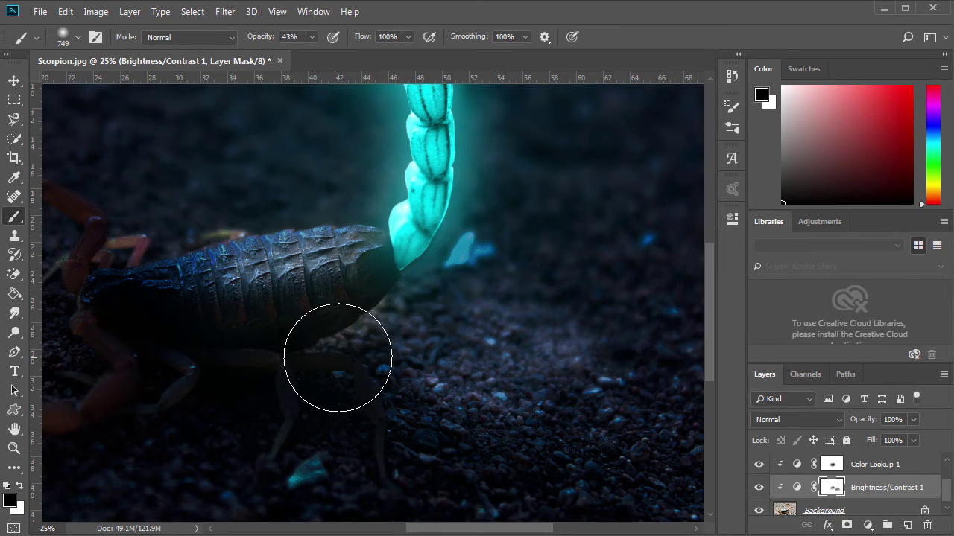
pyautogui.moveTo(336, 355); pyautogui.dragTo(298, 377)
pyautogui.moveTo(352, 410); pyautogui.dragTo(230, 415)
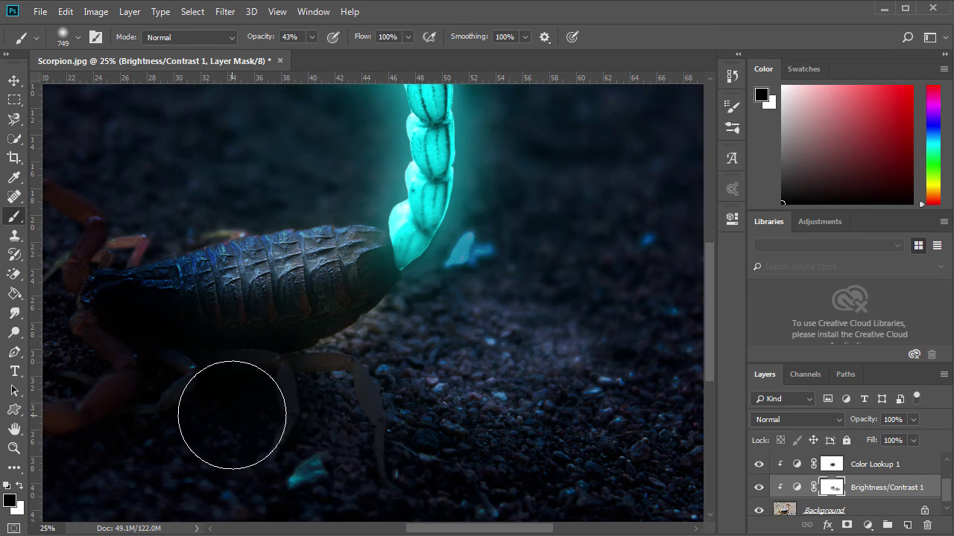
pyautogui.hscroll(-2, 370, 406)
pyautogui.moveTo(370, 406); pyautogui.dragTo(357, 298)
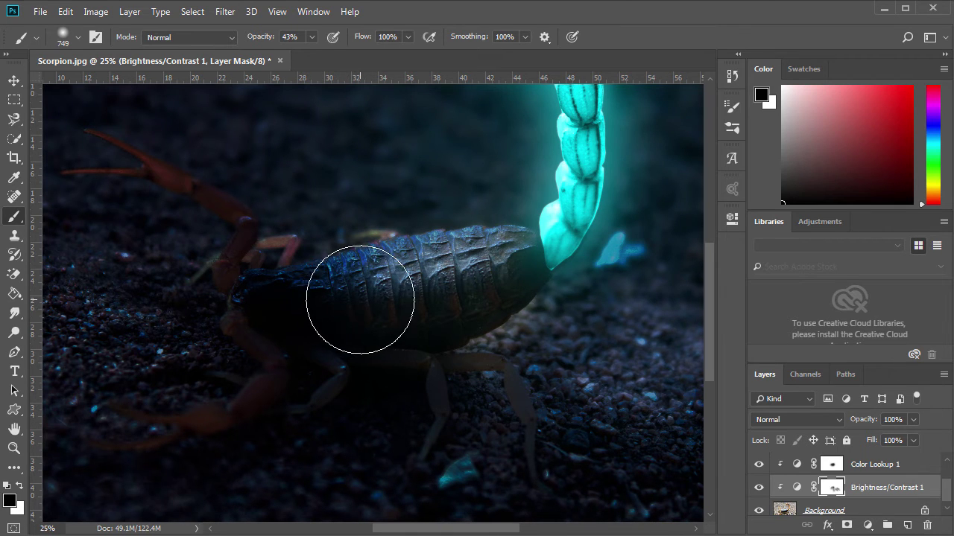
# Add a Solid Color fill layer using cyan 3bf1ff sampled from the glowing tail.
pyautogui.click(862, 470)
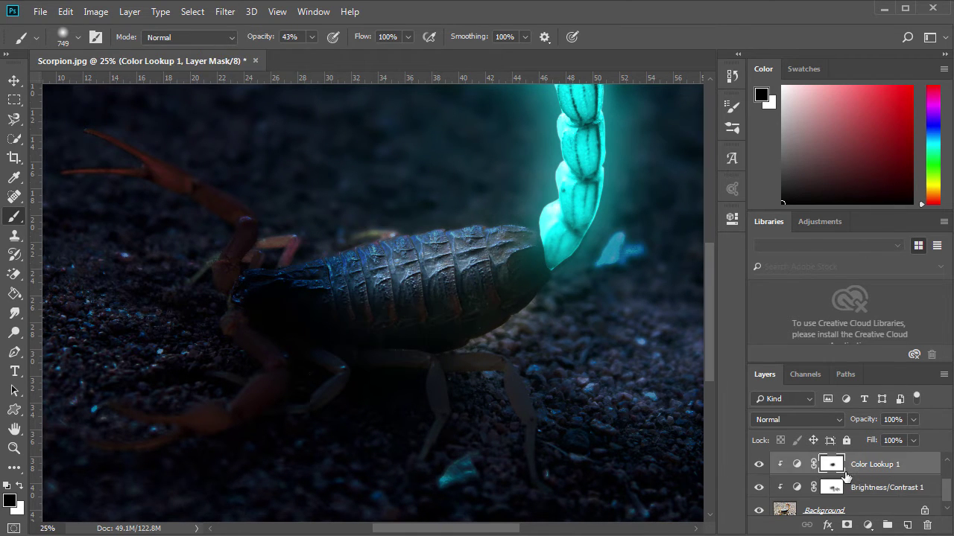
pyautogui.click(866, 526)
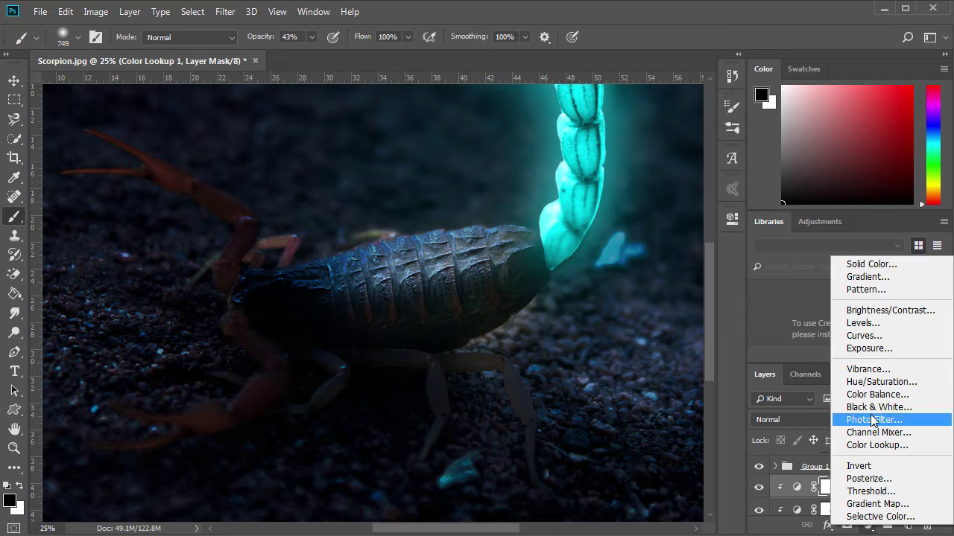
pyautogui.click(868, 261)
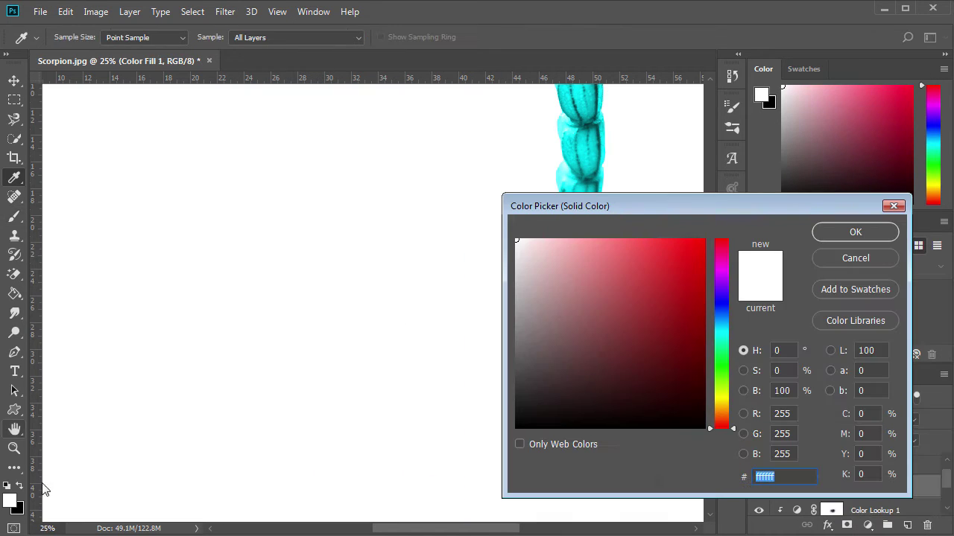
pyautogui.click(577, 130)
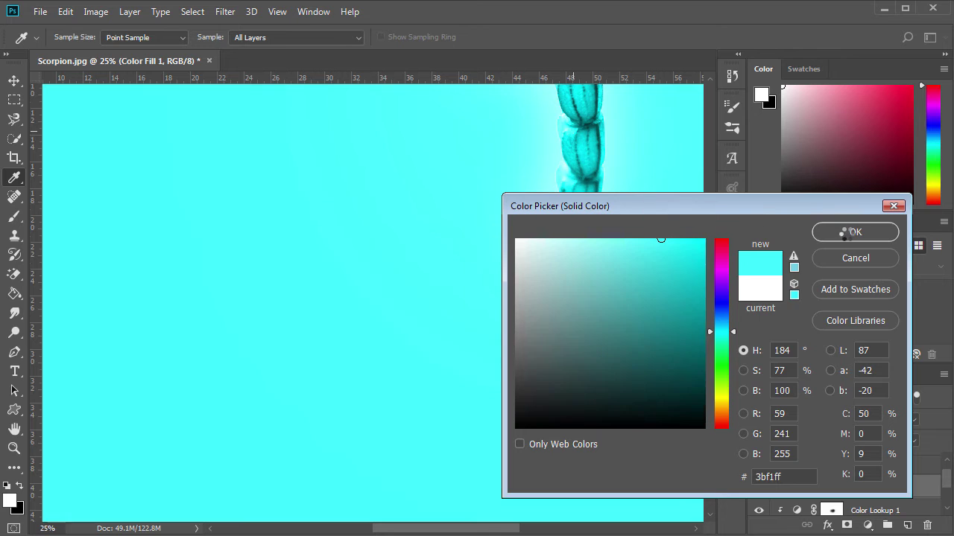
pyautogui.click(852, 232)
pyautogui.click(819, 487)
# Invert the fill mask, then paint white at 21% opacity on the ground below the tail.
pyautogui.hotkey('ctrl', 'i')
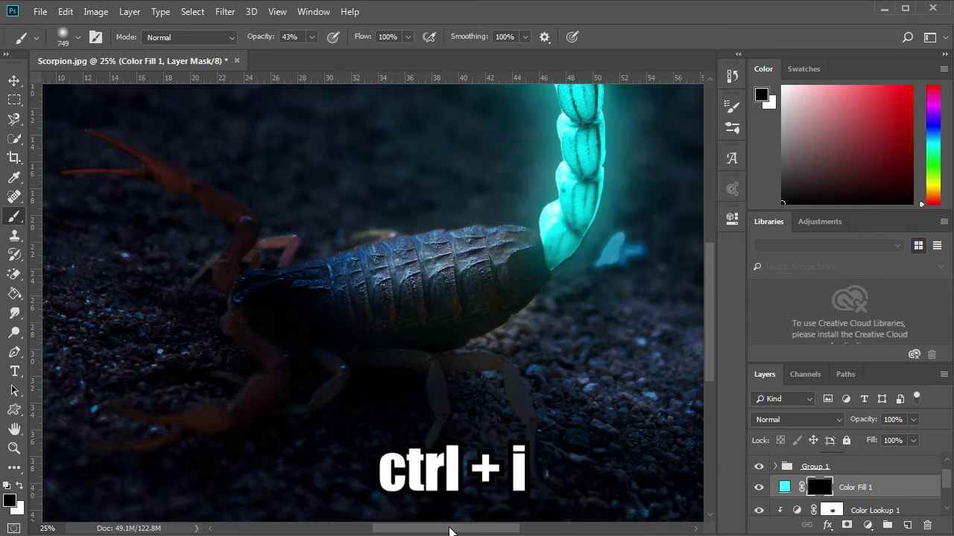
pyautogui.moveTo(447, 529); pyautogui.dragTo(493, 529)
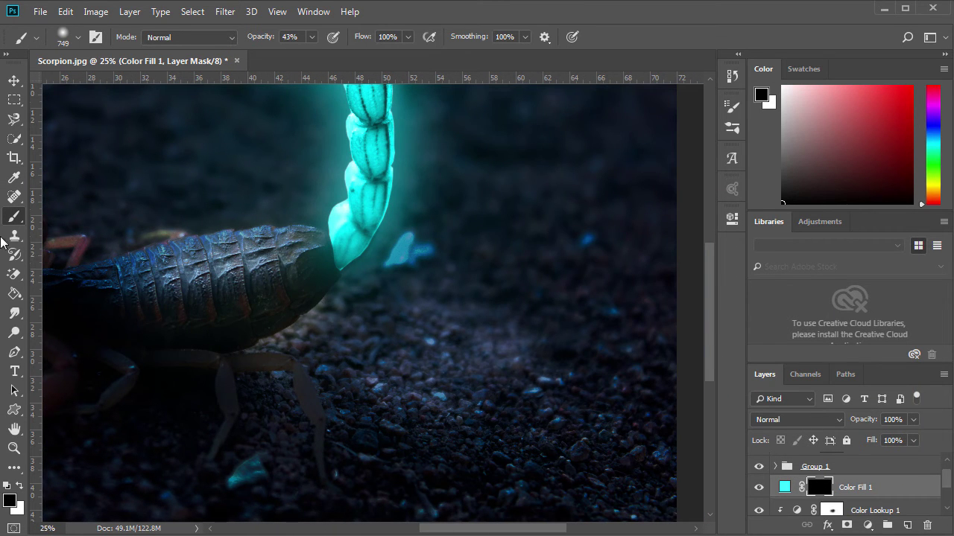
pyautogui.click(20, 487)
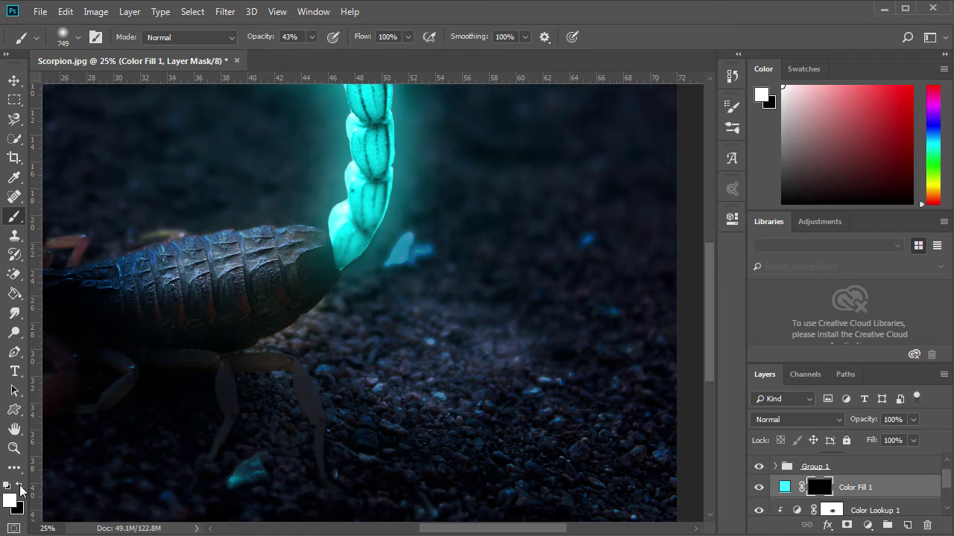
pyautogui.keyDown('alt'); pyautogui.rightClick(451, 382); pyautogui.keyUp('alt')
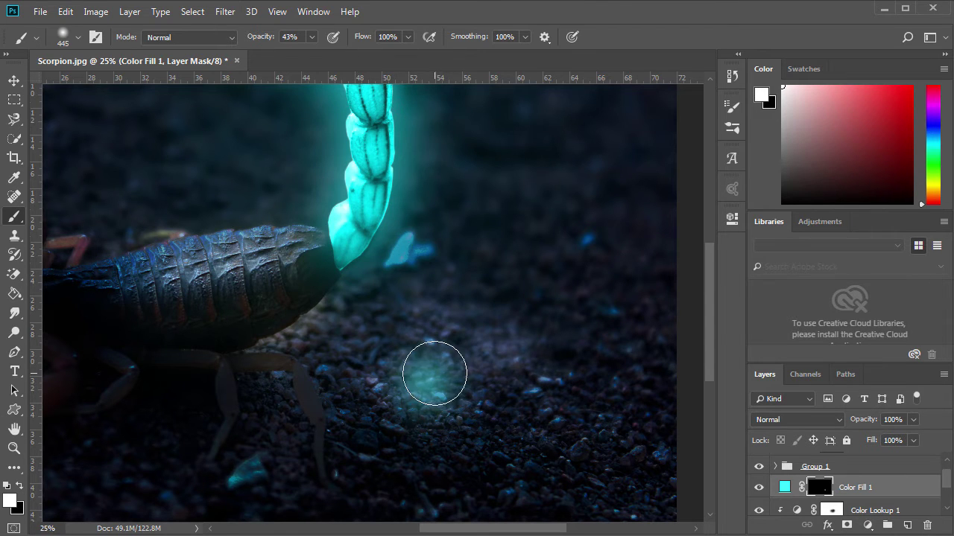
pyautogui.click(312, 37)
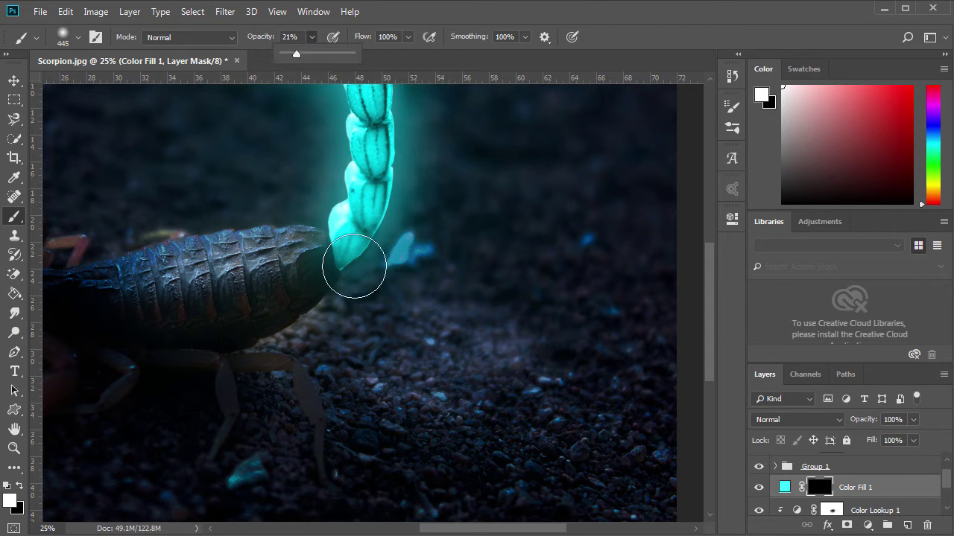
pyautogui.click(419, 366)
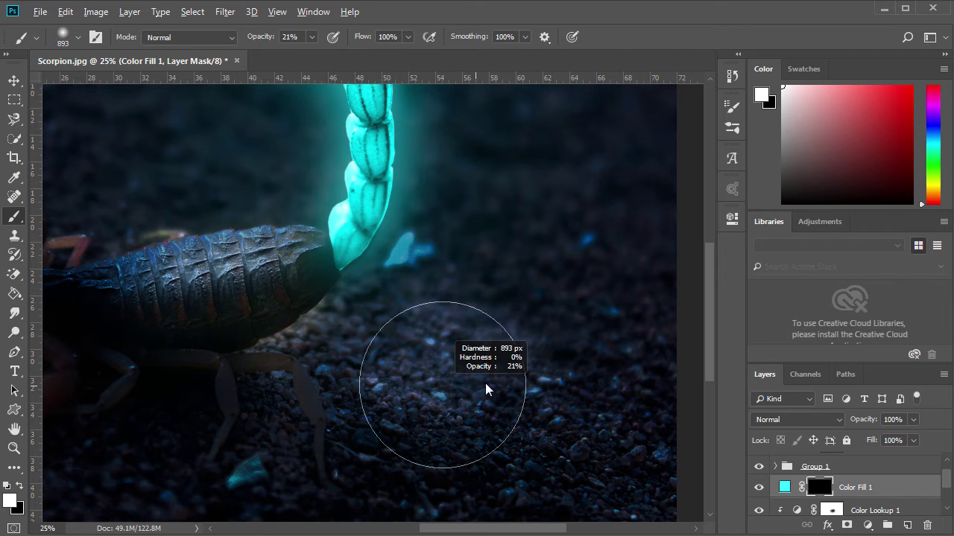
pyautogui.moveTo(485, 390); pyautogui.dragTo(420, 393)
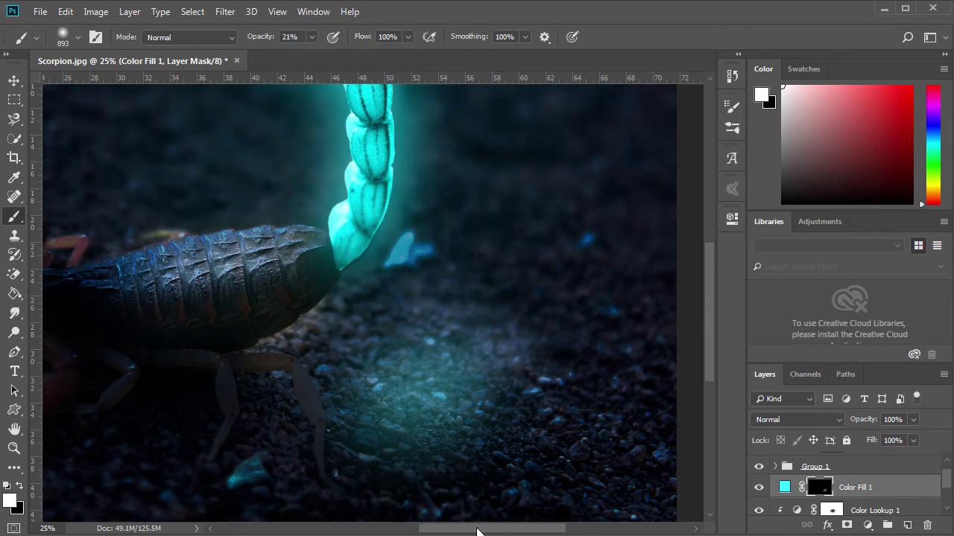
# Paint cyan glow across the scorpion's abdomen and underside with a smaller brush.
pyautogui.moveTo(495, 528); pyautogui.dragTo(484, 529)
pyautogui.moveTo(400, 362); pyautogui.dragTo(370, 445)
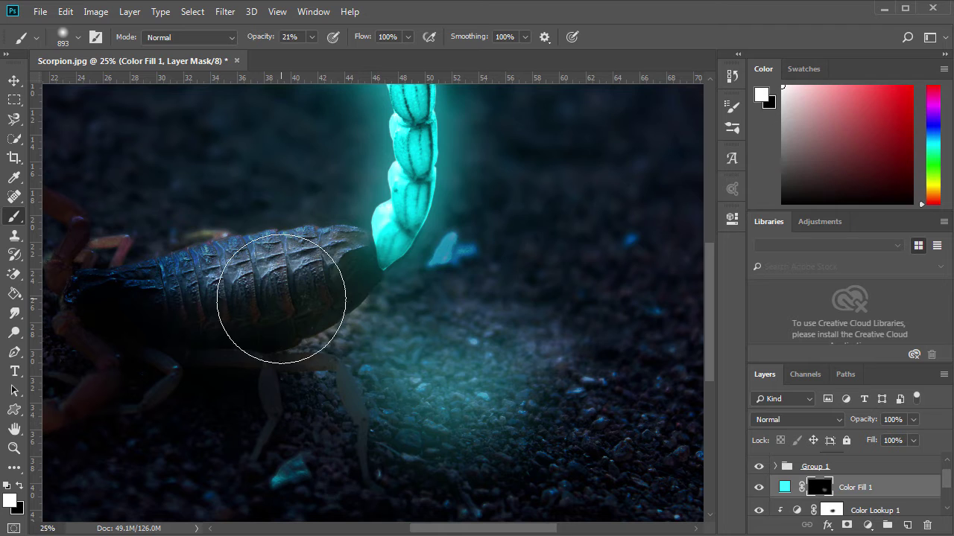
pyautogui.moveTo(285, 295); pyautogui.dragTo(249, 298)
pyautogui.moveTo(300, 270)
pyautogui.mouseDown()
pyautogui.moveTo(255, 288)
pyautogui.moveTo(303, 379)
pyautogui.mouseUp()
pyautogui.hotkey('ctrl', 'z')
pyautogui.moveTo(297, 266); pyautogui.dragTo(227, 279)
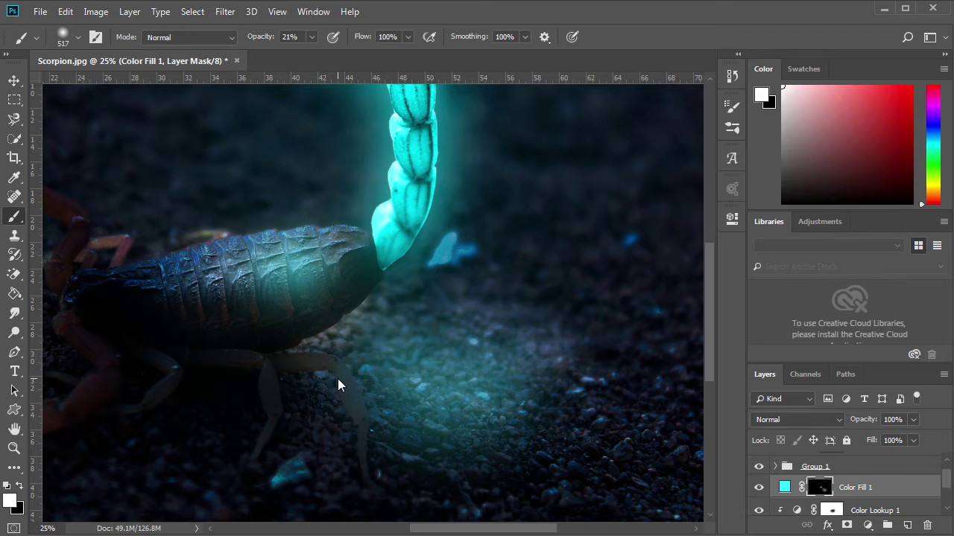
pyautogui.moveTo(336, 385); pyautogui.dragTo(358, 348)
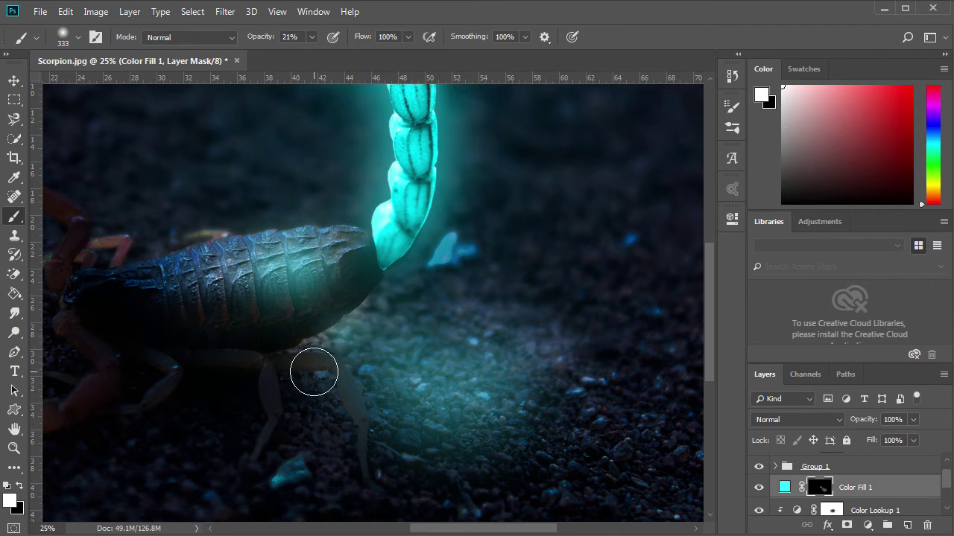
pyautogui.scroll(-2, 350, 410)
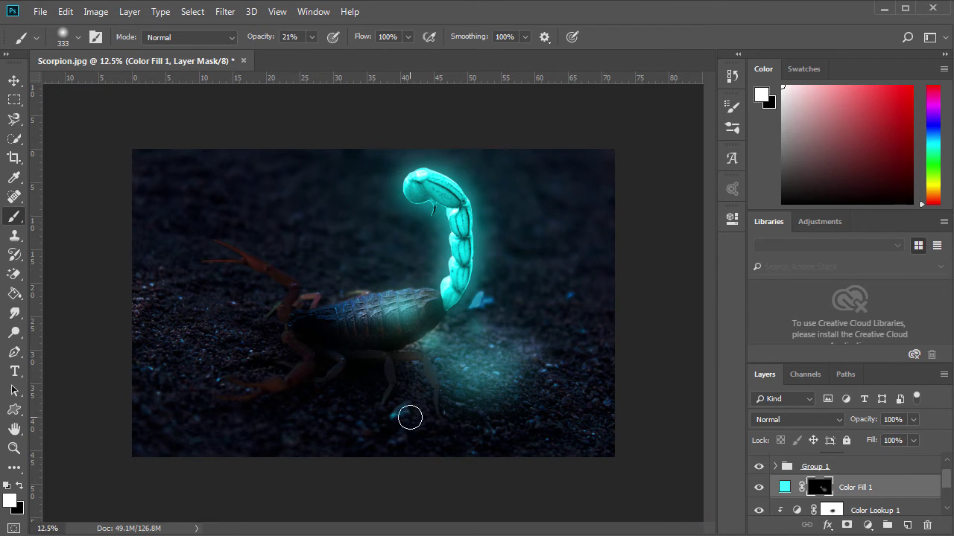
pyautogui.moveTo(415, 315); pyautogui.dragTo(361, 339)
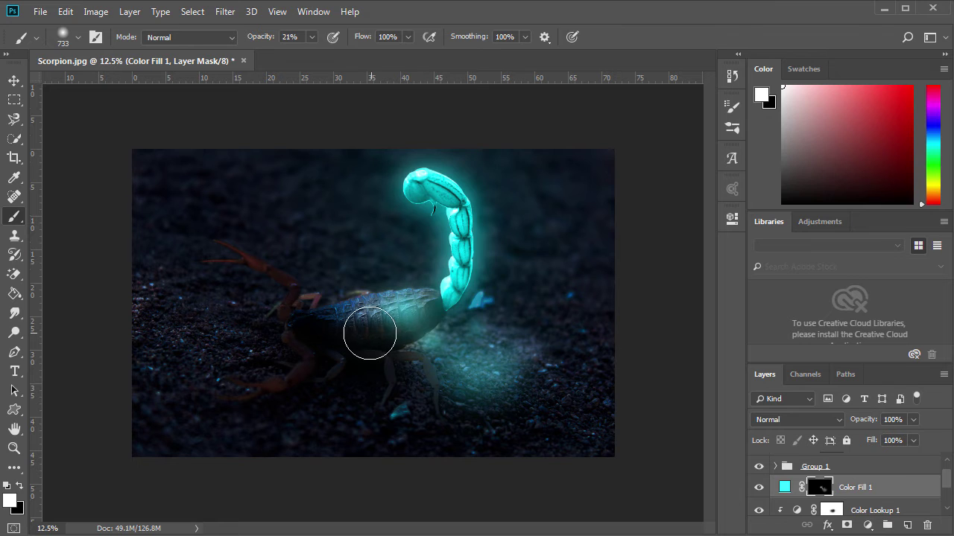
pyautogui.press(']')
pyautogui.press(']')
pyautogui.press(']')
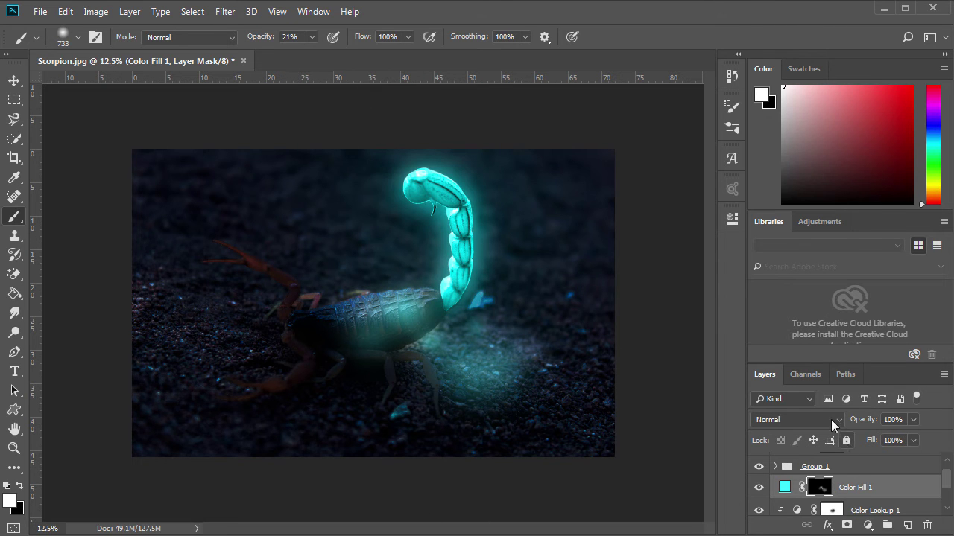
# Blend Color Fill 1 as Soft Light and resize the brush to 545 px.
pyautogui.click(831, 419)
pyautogui.click(786, 240)
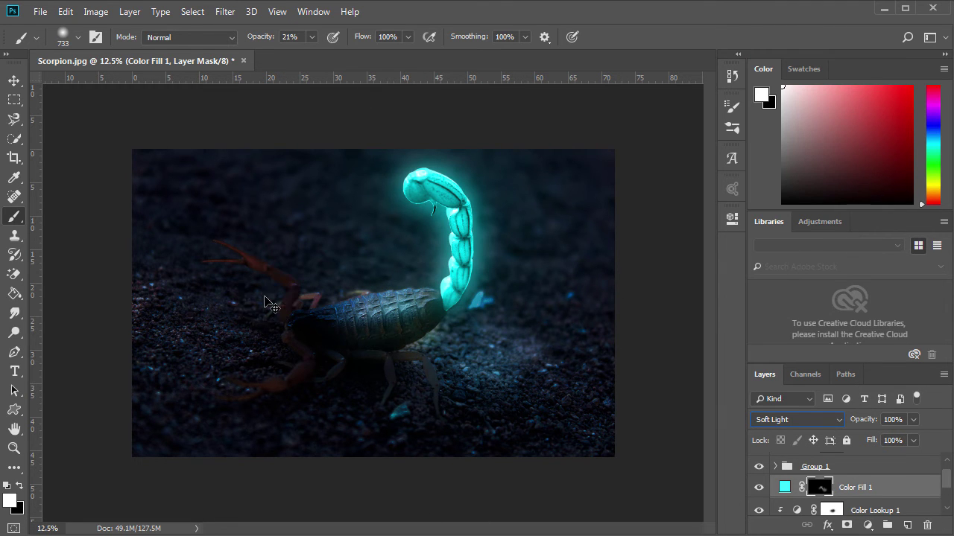
pyautogui.hotkey('ctrl', '+')
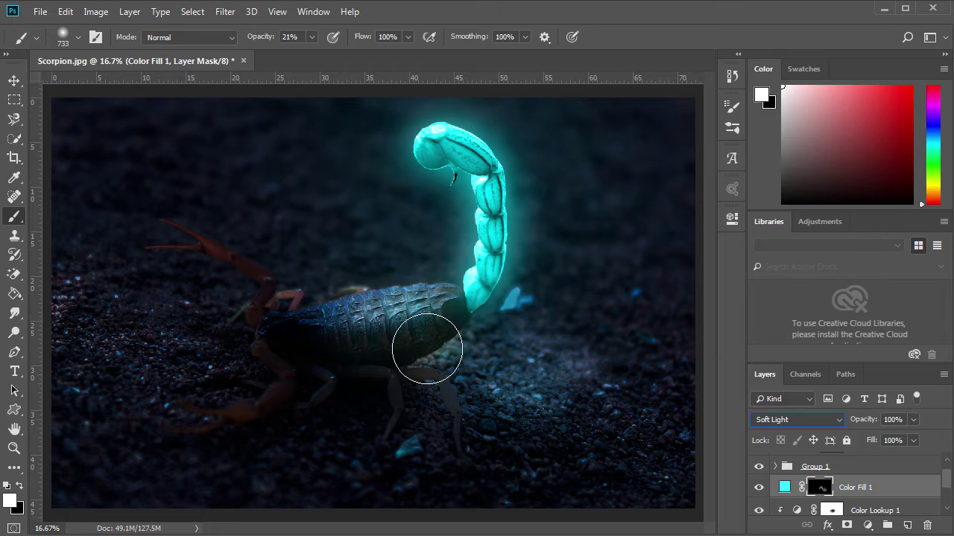
pyautogui.moveTo(427, 350); pyautogui.dragTo(442, 349)
pyautogui.hotkey('ctrl', '-')
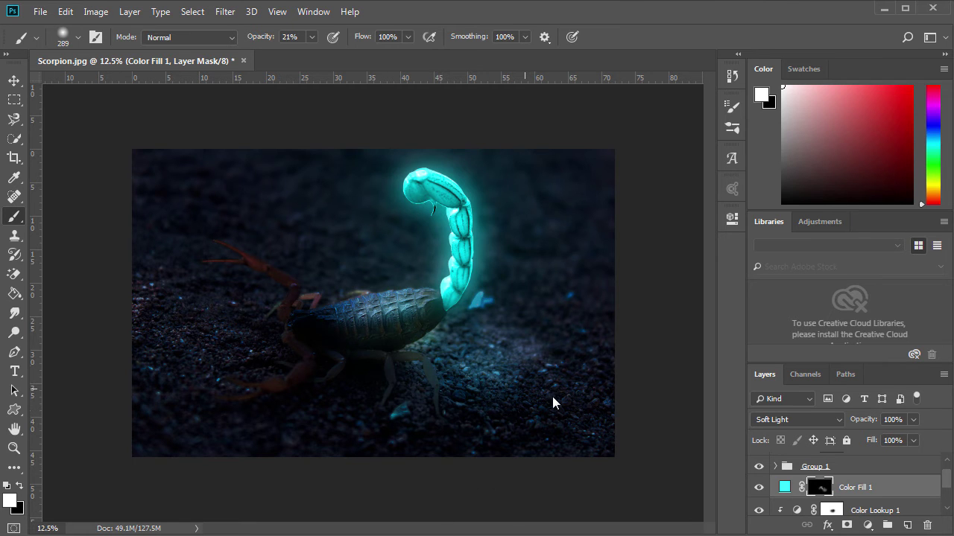
pyautogui.moveTo(553, 403); pyautogui.dragTo(463, 503)
pyautogui.moveTo(405, 266); pyautogui.dragTo(414, 262)
pyautogui.hotkey('ctrl', '+')
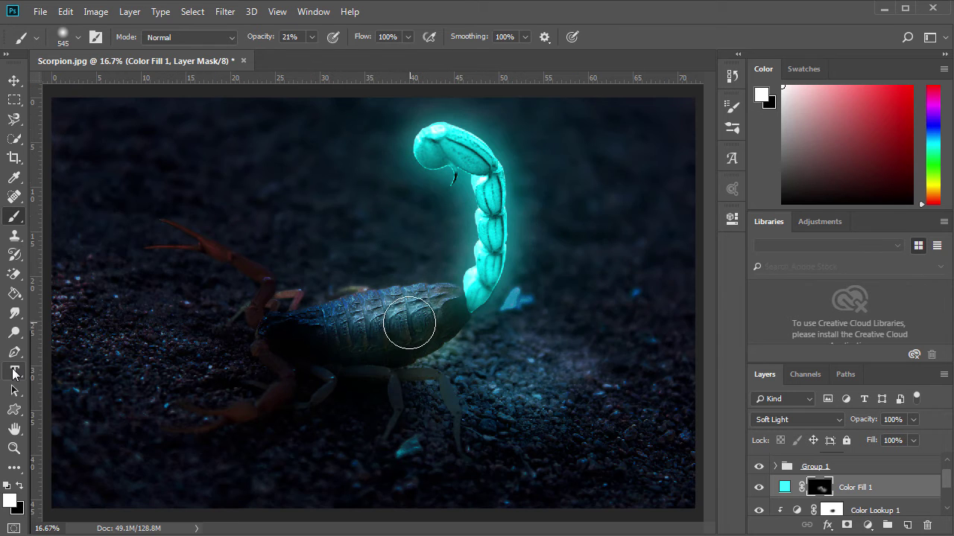
# Stamp all visible layers into a new Layer 2 and move it to the top of the stack.
pyautogui.scroll(-2, 820, 488)
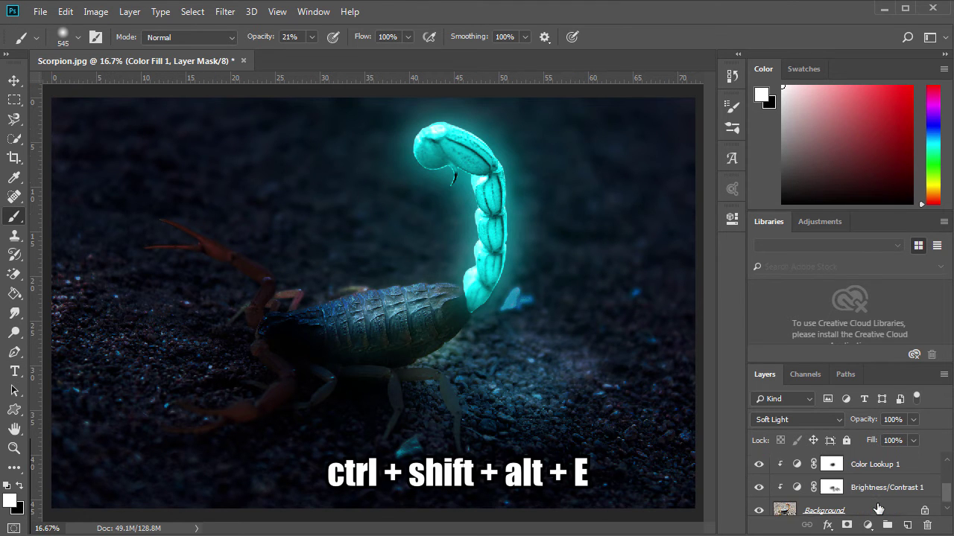
pyautogui.click(849, 505)
pyautogui.hotkey('ctrl', 'shift', 'alt', 'e')
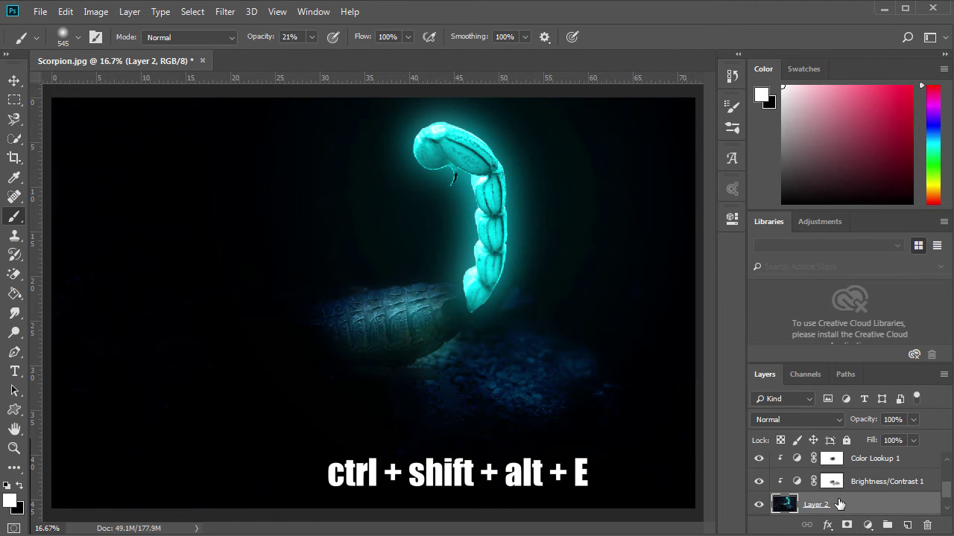
pyautogui.moveTo(839, 504); pyautogui.dragTo(851, 462)
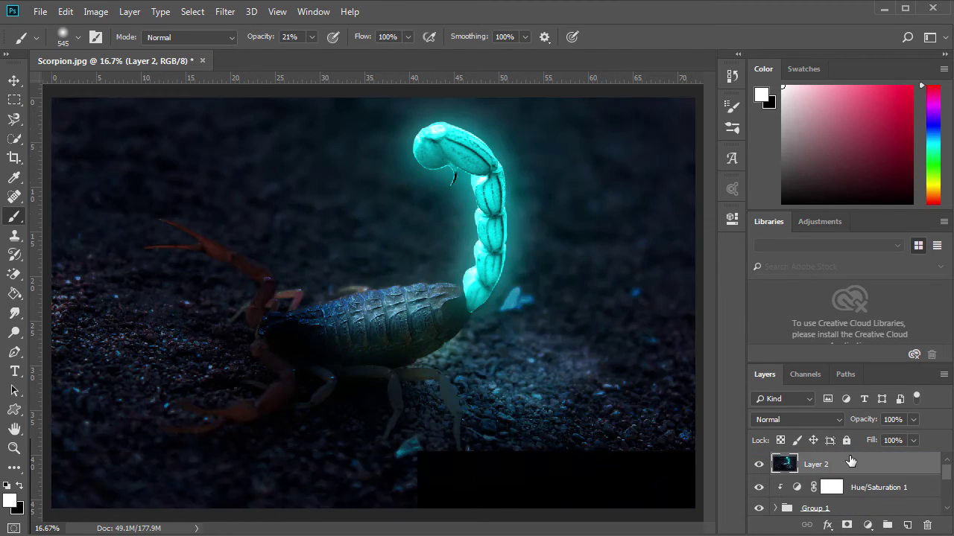
# Zoom into the tail joint and shrink the brush size to 173.
pyautogui.scroll(2, 385, 308)
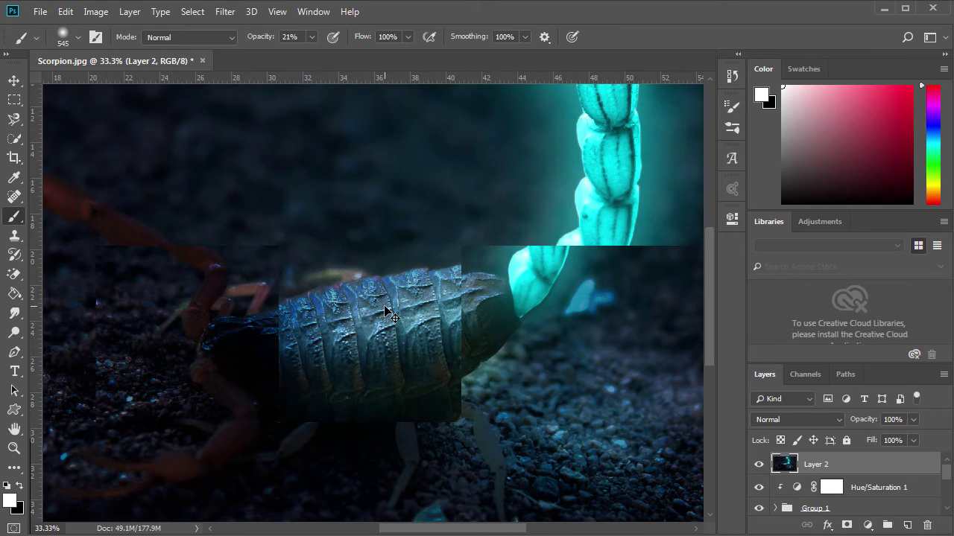
pyautogui.moveTo(479, 529); pyautogui.dragTo(511, 533)
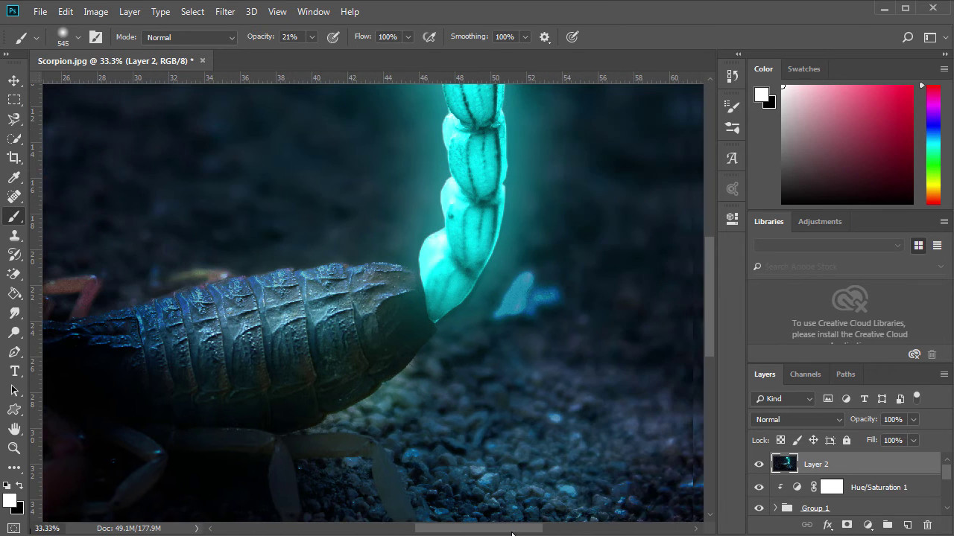
pyautogui.scroll(1, 462, 218)
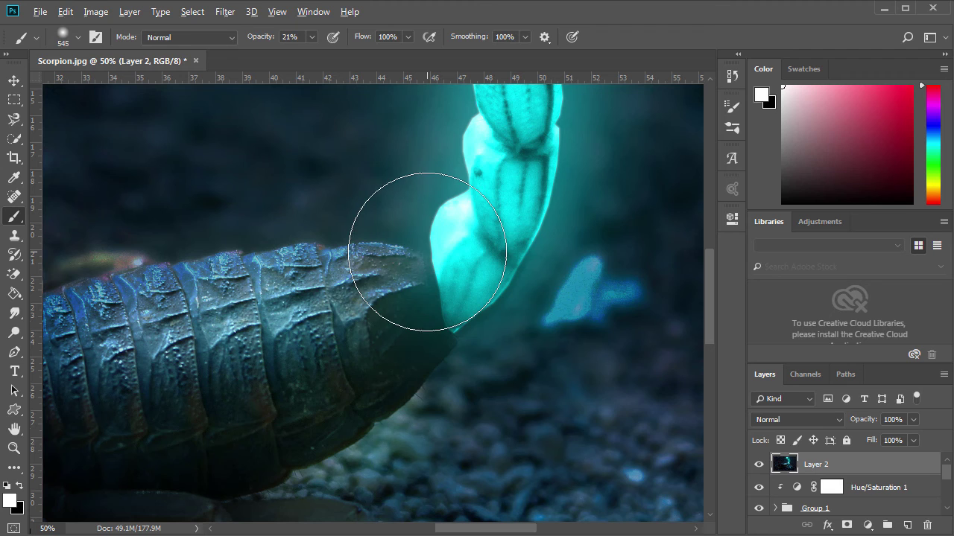
pyautogui.moveTo(427, 252); pyautogui.dragTo(358, 252)
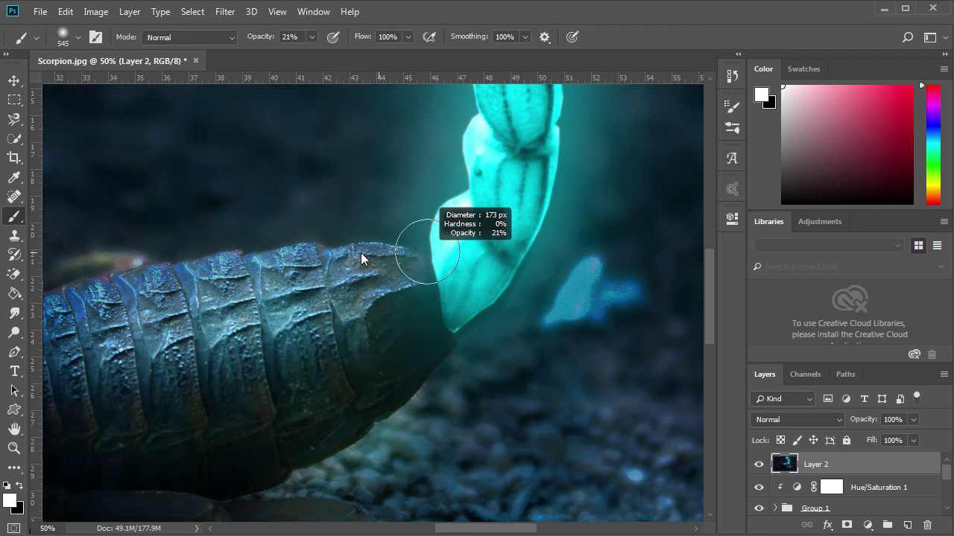
# Smudge the glowing tail's joint into the dark body at 29% strength, then zoom back out.
pyautogui.click(13, 313)
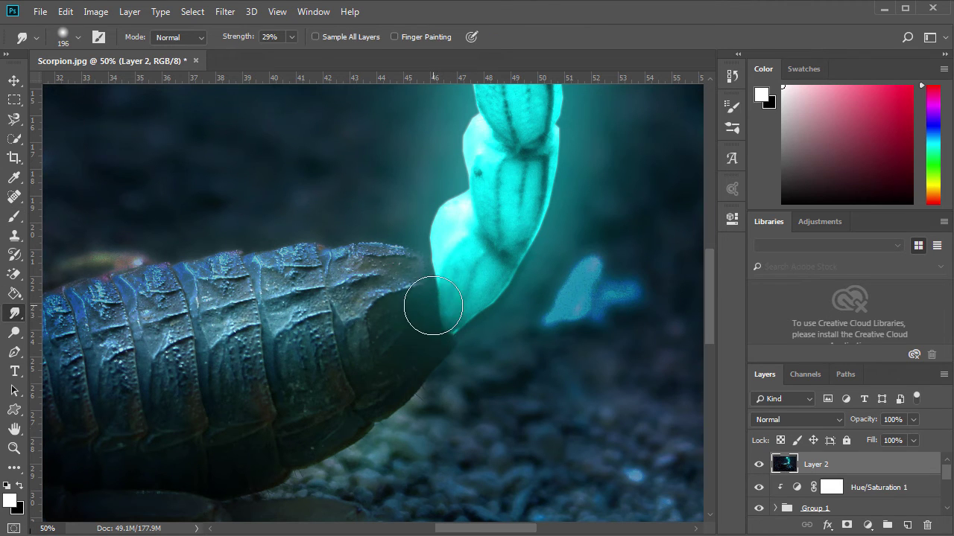
pyautogui.moveTo(409, 337); pyautogui.dragTo(424, 299)
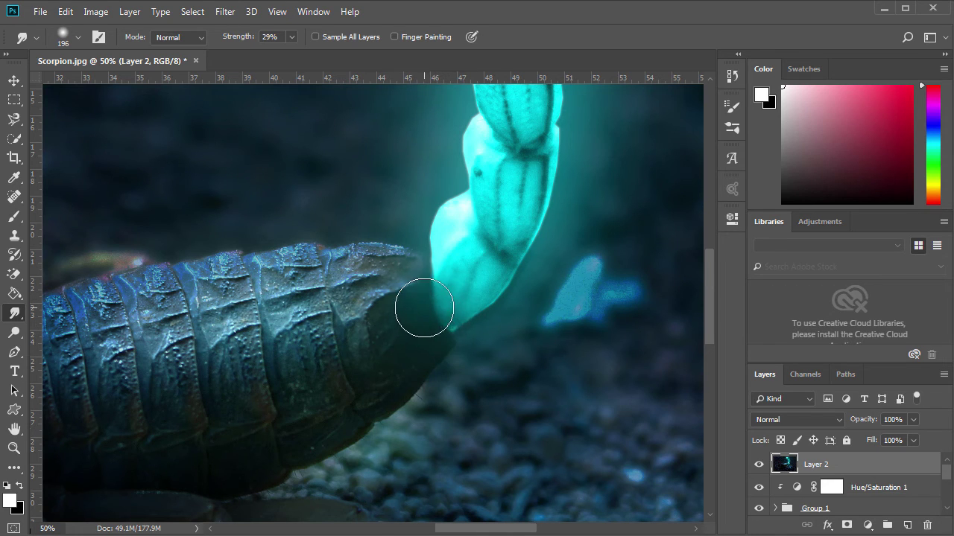
pyautogui.scroll(-1, 416, 358)
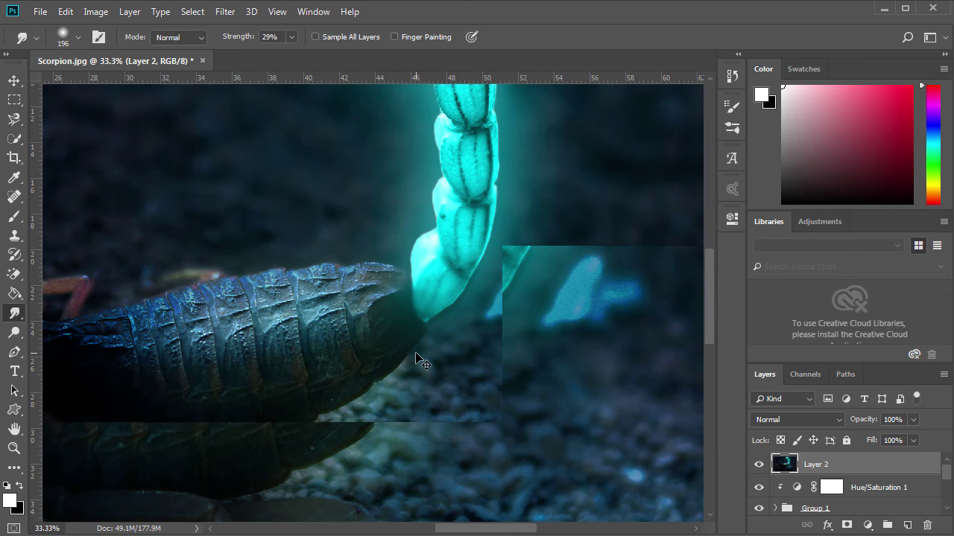
pyautogui.scroll(-1, 422, 363)
pyautogui.scroll(-1, 423, 363)
pyautogui.scroll(-1, 423, 363)
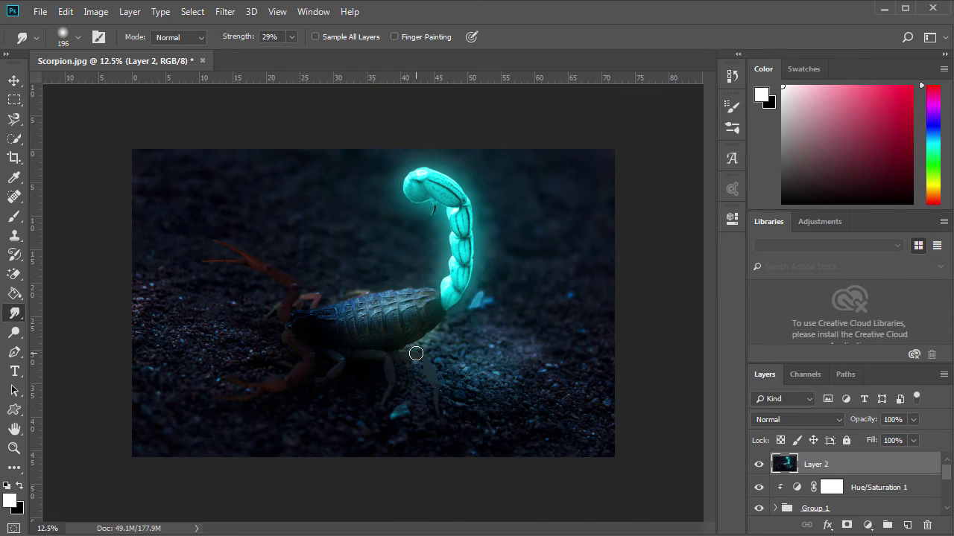
pyautogui.click(9, 82)
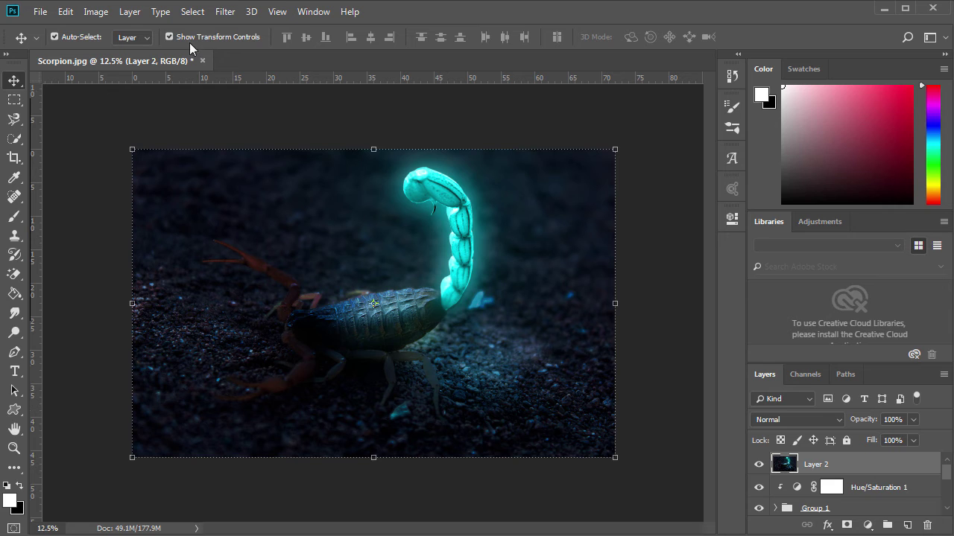
pyautogui.click(226, 13)
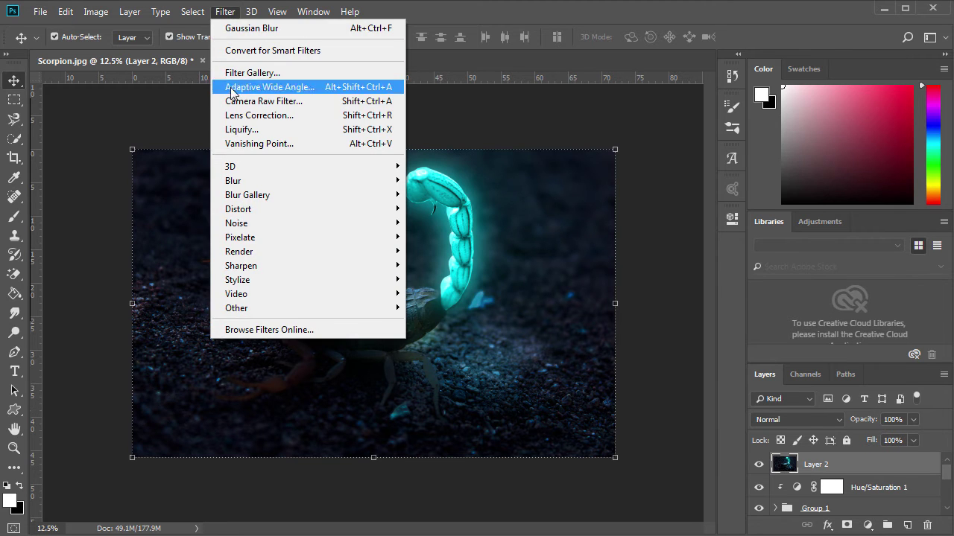
# Warm Layer 2 in the Camera Raw filter to Temperature +18 with Tint +5.
pyautogui.click(286, 101)
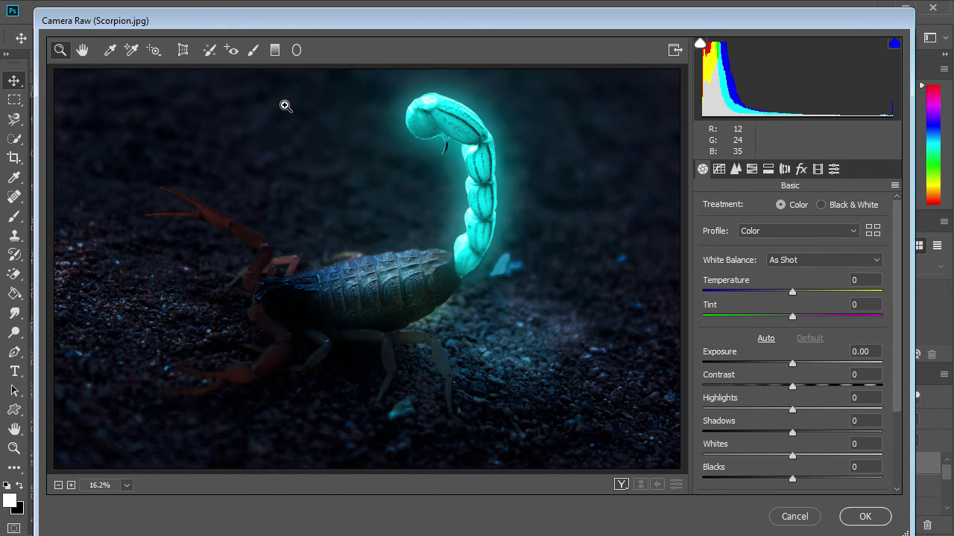
pyautogui.moveTo(792, 292)
pyautogui.mouseDown()
pyautogui.moveTo(775, 296)
pyautogui.moveTo(795, 300)
pyautogui.moveTo(779, 320)
pyautogui.moveTo(795, 321)
pyautogui.moveTo(781, 292)
pyautogui.moveTo(814, 289)
pyautogui.mouseUp()
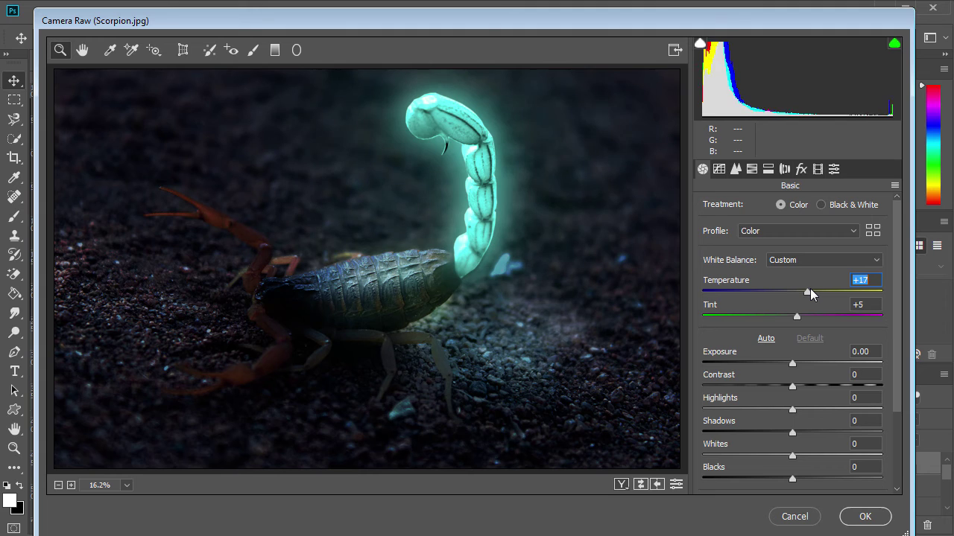
pyautogui.moveTo(806, 290); pyautogui.dragTo(810, 290)
pyautogui.click(752, 170)
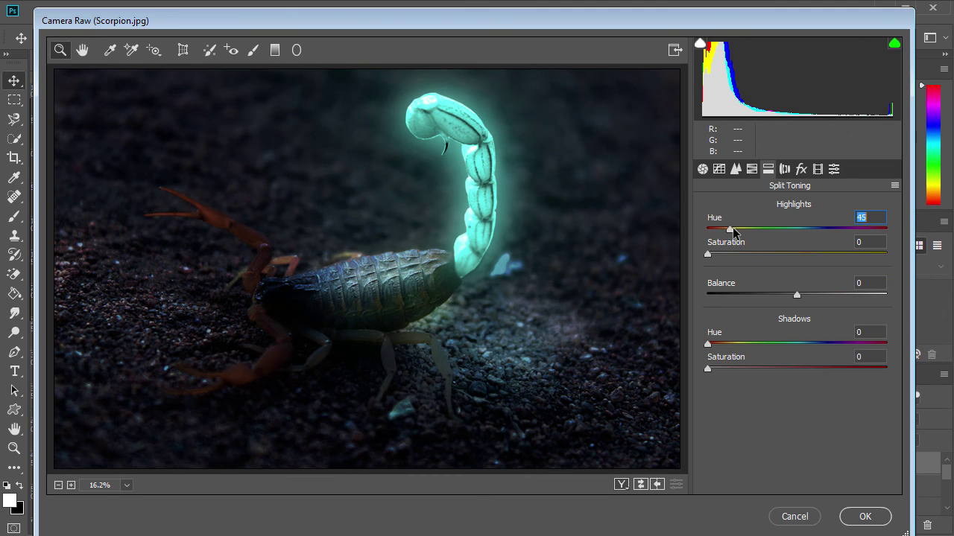
# Split-tone the highlights cyan (Hue 183, Saturation 15) and apply the Camera Raw grade.
pyautogui.moveTo(734, 232); pyautogui.dragTo(787, 239)
pyautogui.moveTo(729, 256)
pyautogui.mouseDown()
pyautogui.moveTo(831, 258)
pyautogui.moveTo(729, 254)
pyautogui.moveTo(740, 257)
pyautogui.mouseUp()
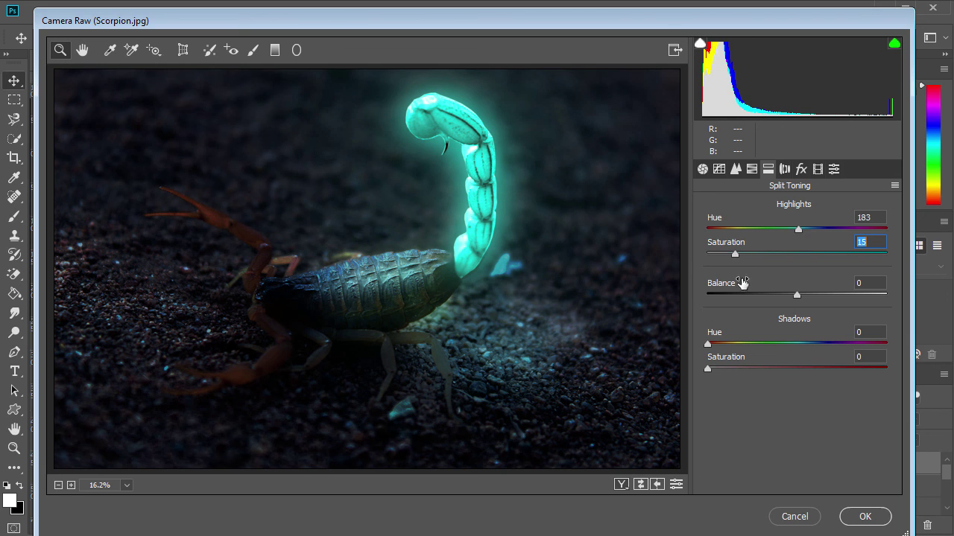
pyautogui.click(866, 520)
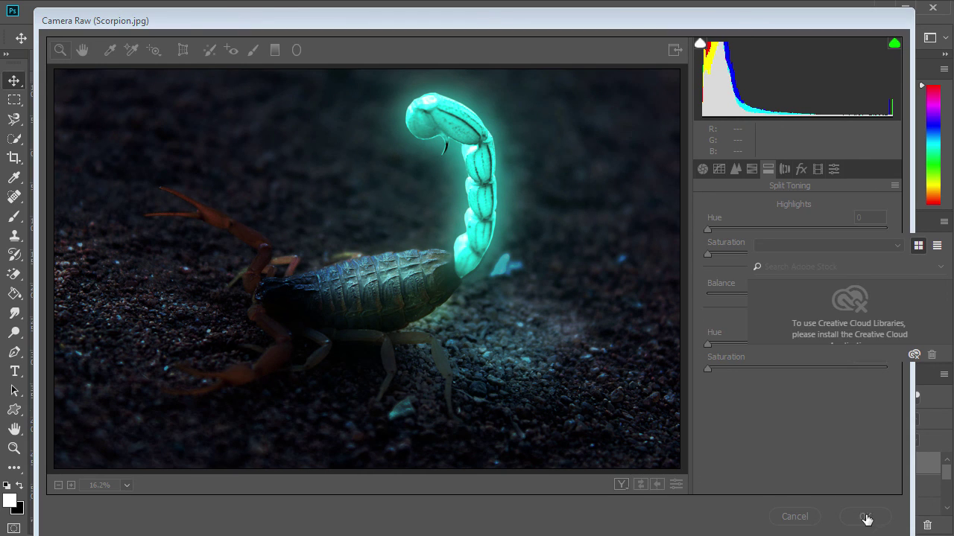
pyautogui.hotkey('ctrl', 'z')
pyautogui.hotkey('ctrl', 'z')
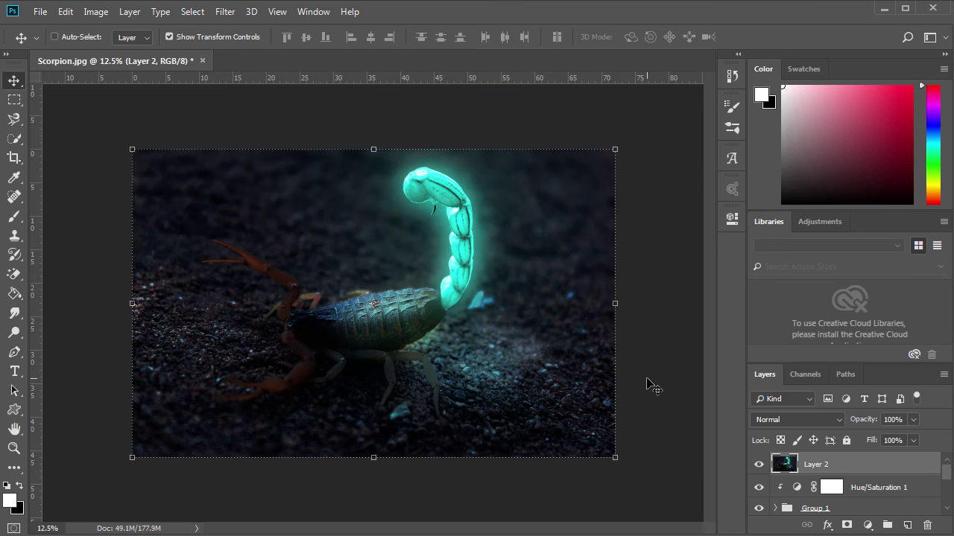
# Deselect and zoom in and out to review the finished glowing-tail scorpion.
pyautogui.hotkey('ctrl', 'd')
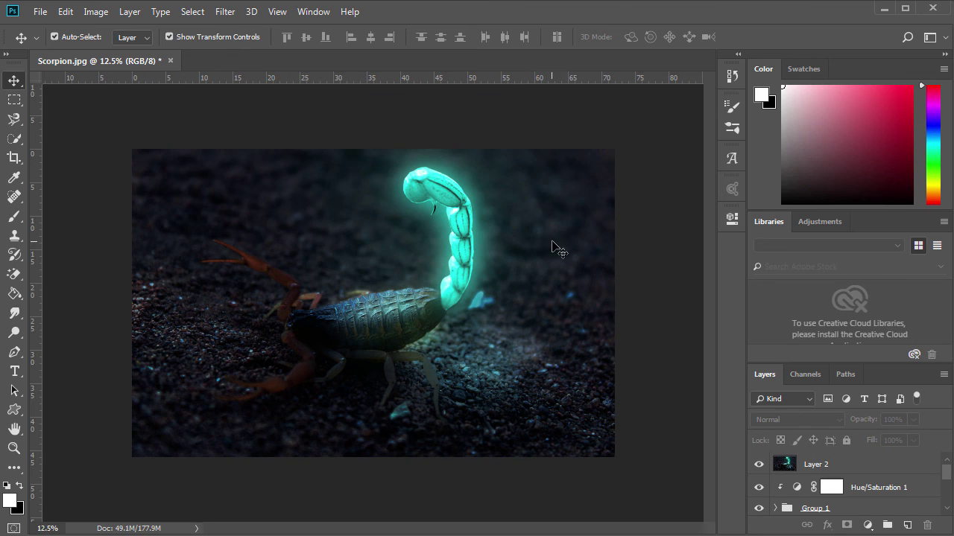
pyautogui.hotkey('ctrl', '+')
pyautogui.hotkey('ctrl', '-')
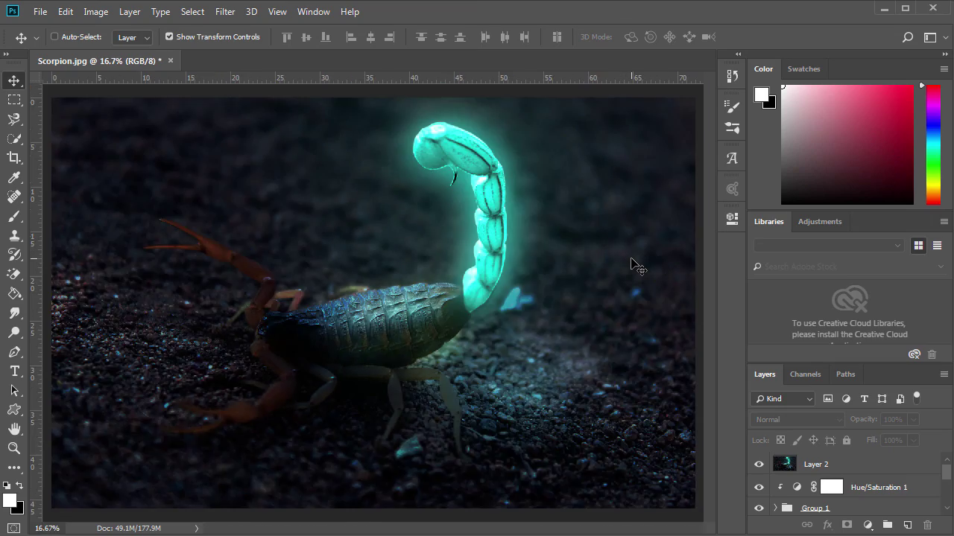
pyautogui.hotkey('ctrl', '-')
pyautogui.hotkey('ctrl', '-')
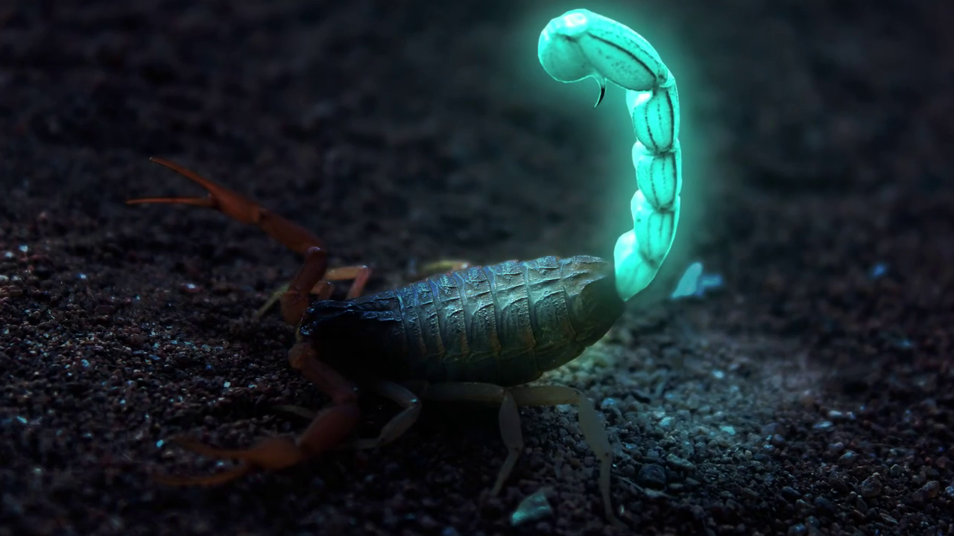